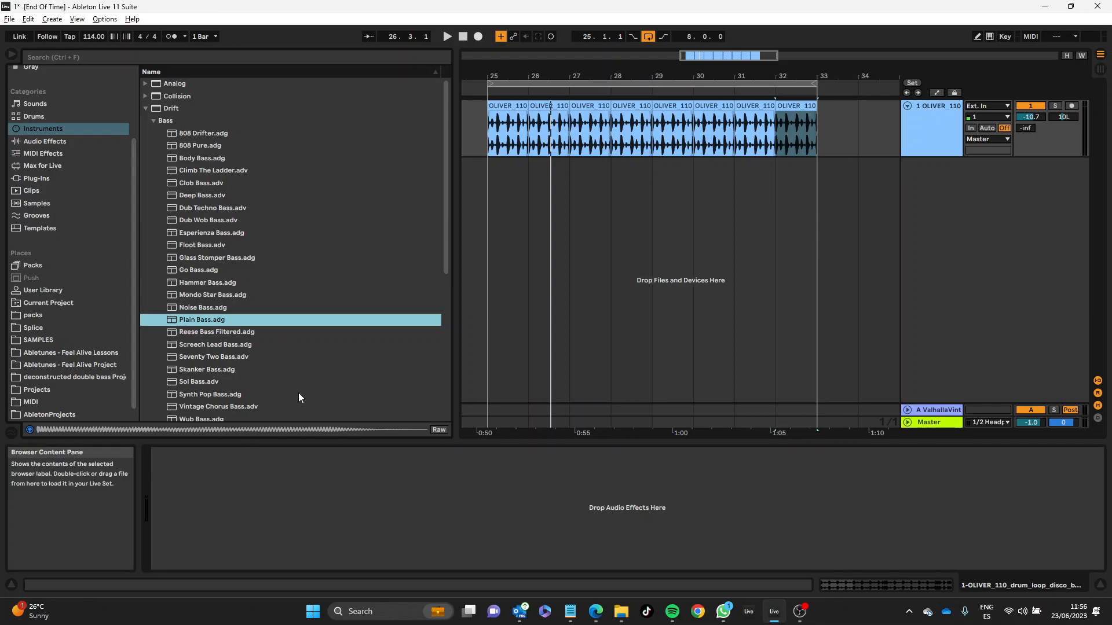
# Step: Load the Synth Pop Bass preset on a new track and set its Delay Time to 30.0 ms and Low Pass Filter to 272 Hz
pyautogui.click(190, 395)
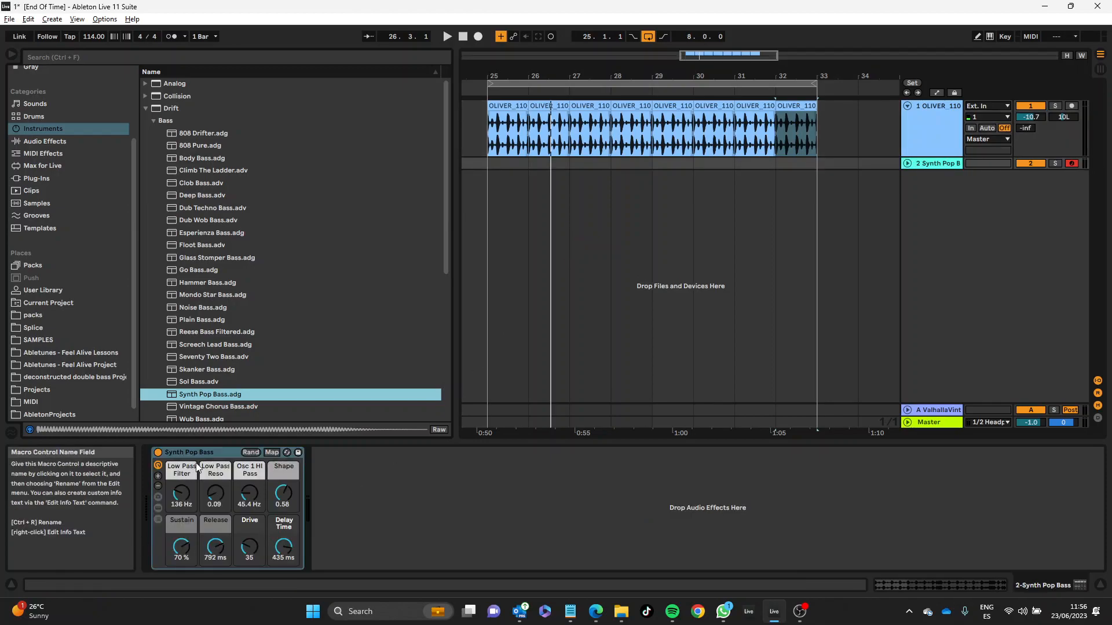
pyautogui.click(204, 451)
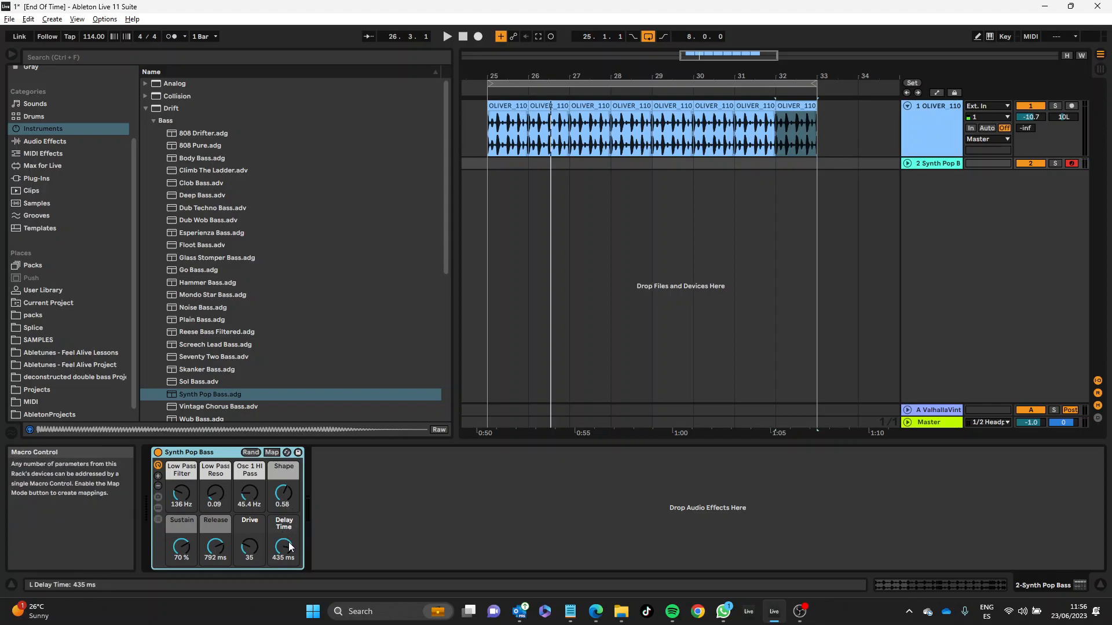
pyautogui.moveTo(284, 547); pyautogui.dragTo(284, 585)
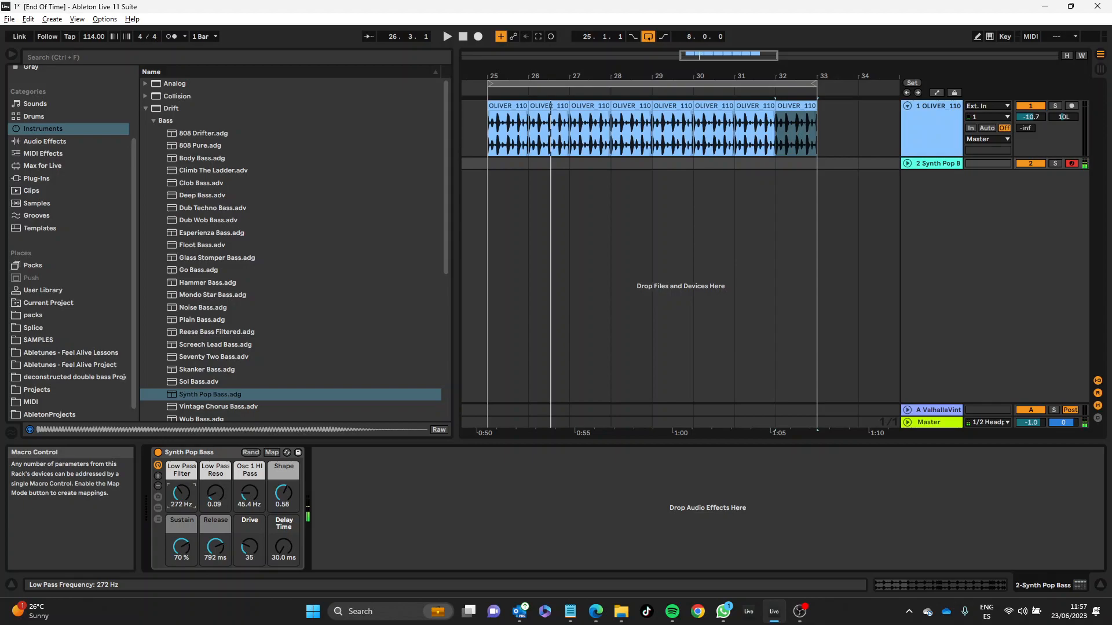
# Step: Play the drum loop across bars 25 to 33 to rehearse the bass part over it
pyautogui.click(529, 82)
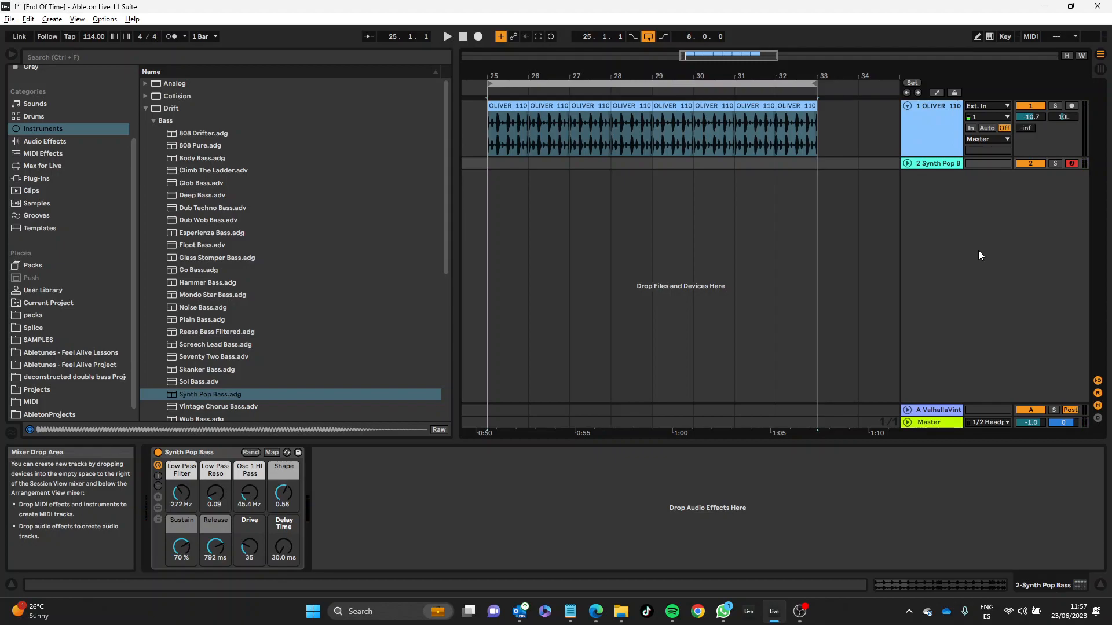
pyautogui.press('space')
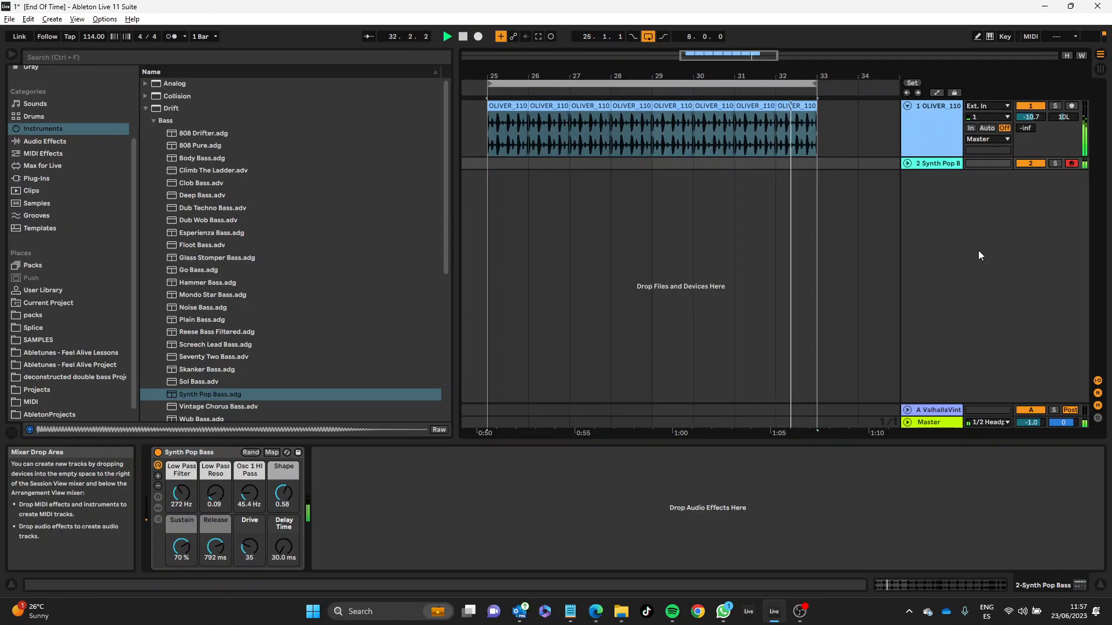
pyautogui.press('space')
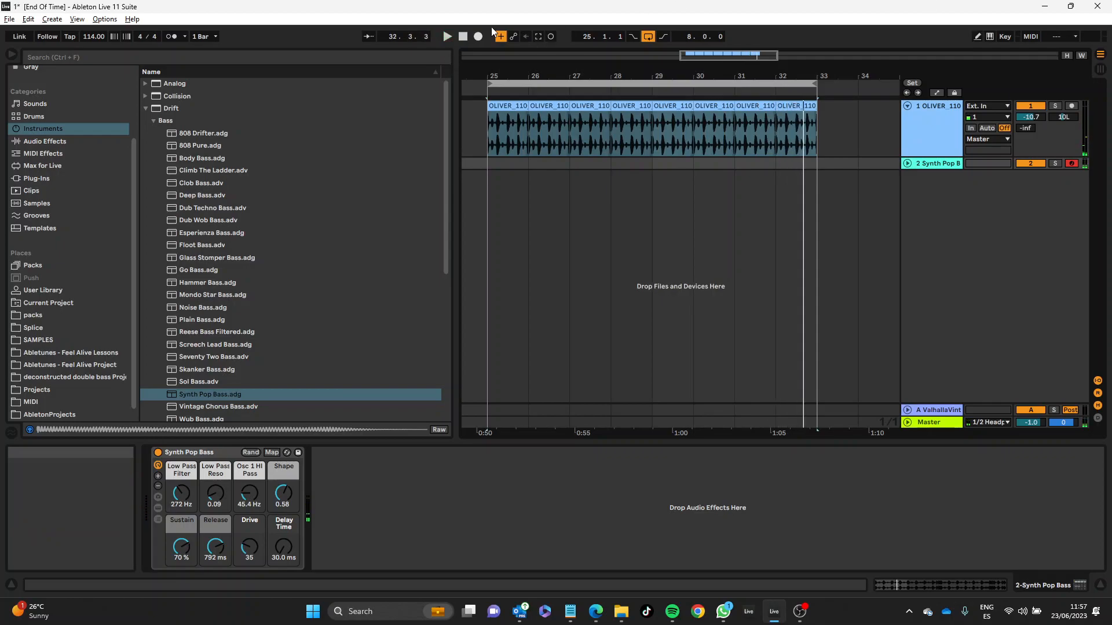
# Step: Record a bass line of about four and a half bars from bar 25 on the Synth Pop Bass track and open the clip
pyautogui.click(478, 36)
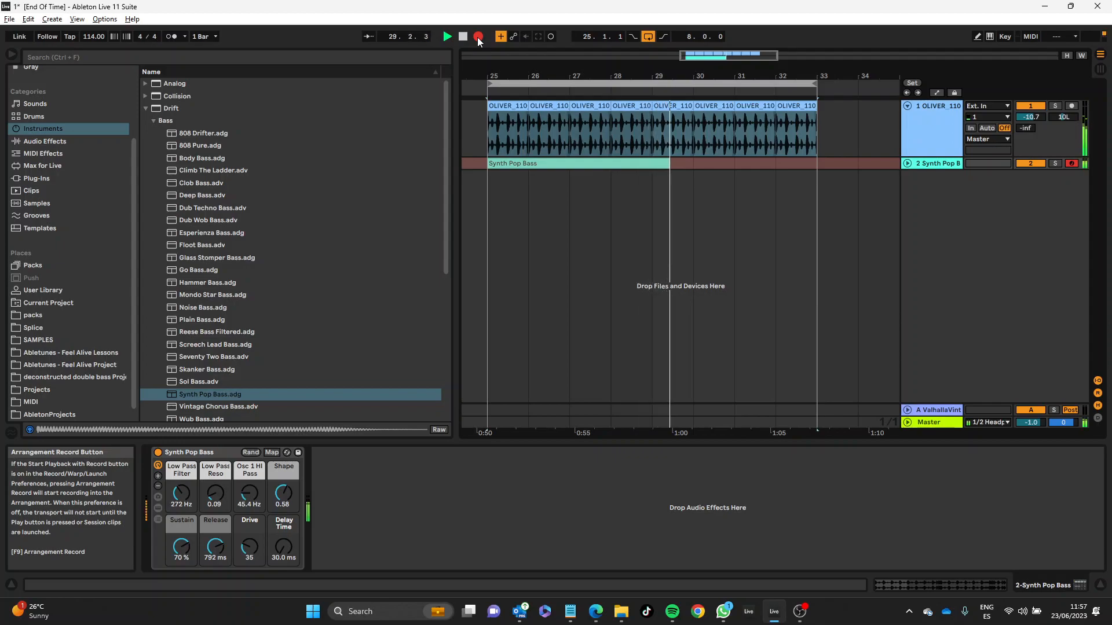
pyautogui.click(478, 38)
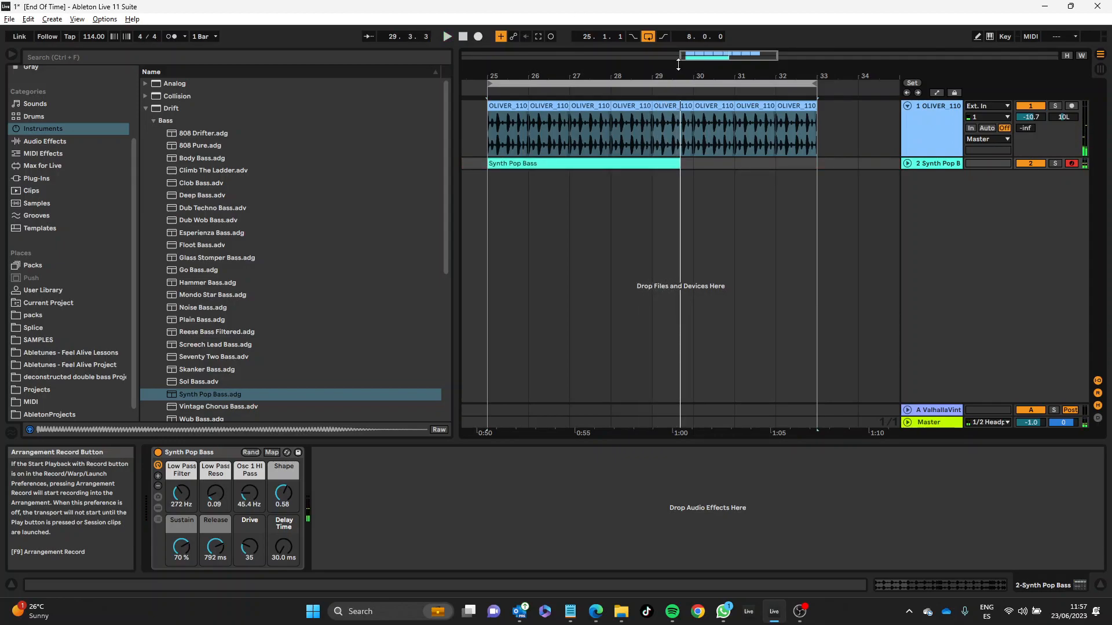
pyautogui.doubleClick(623, 164)
# Step: Try quantizing all the recorded bass notes to 1/8, and undo the quantization
pyautogui.rightClick(578, 401)
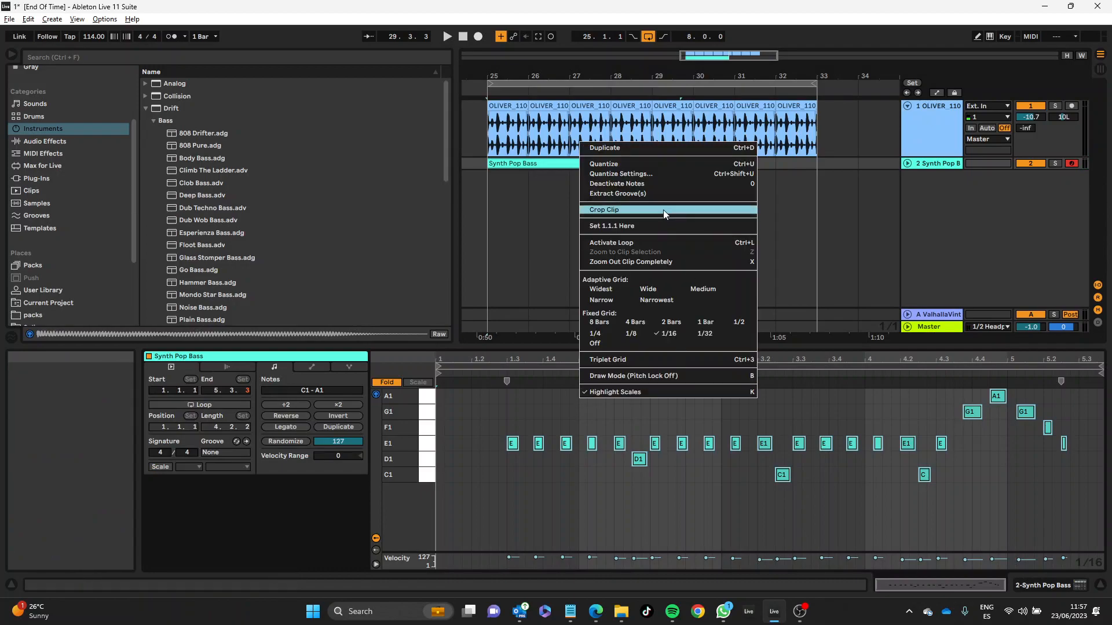
pyautogui.click(648, 165)
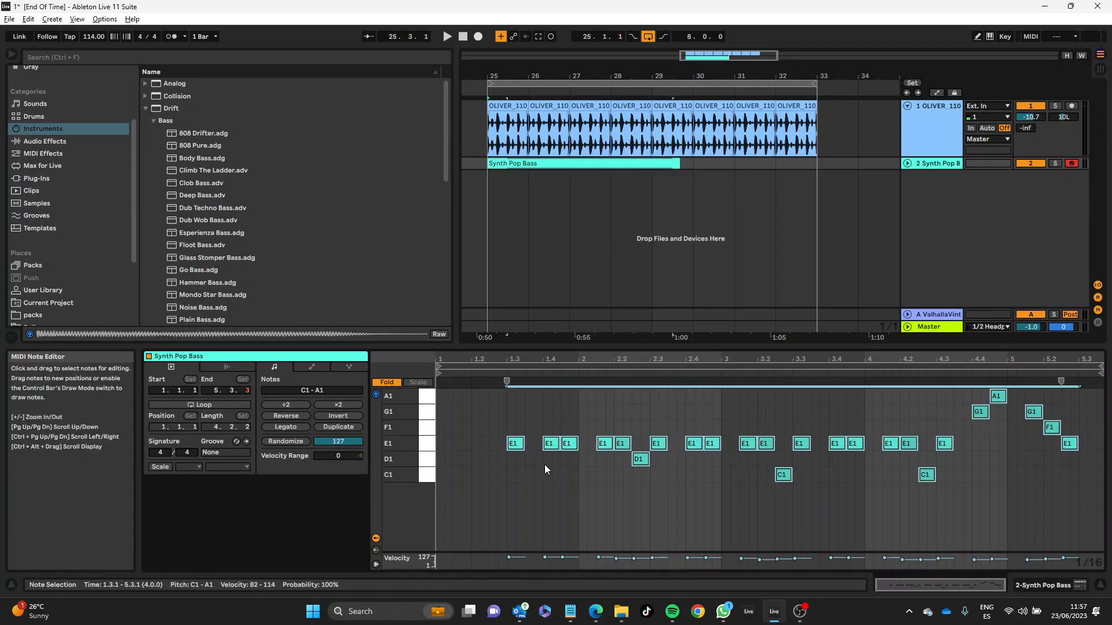
pyautogui.hotkey('ctrl', 'z')
# Step: Quantize all the recorded bass notes to 1/16 through the quantize settings
pyautogui.rightClick(639, 421)
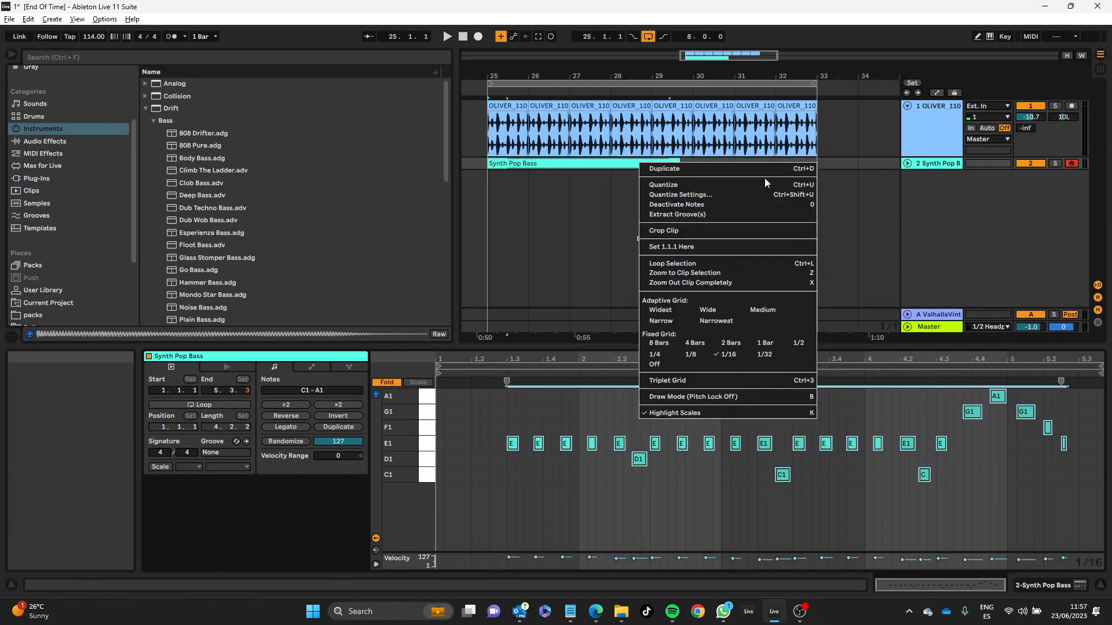
pyautogui.click(759, 195)
pyautogui.click(602, 284)
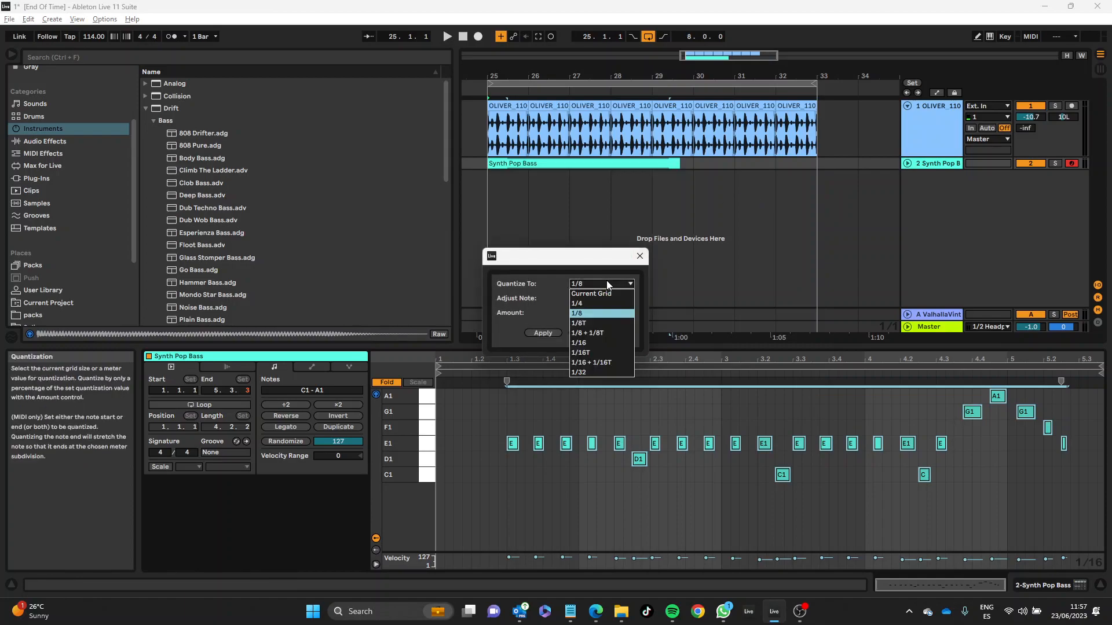
pyautogui.click(584, 343)
pyautogui.click(543, 333)
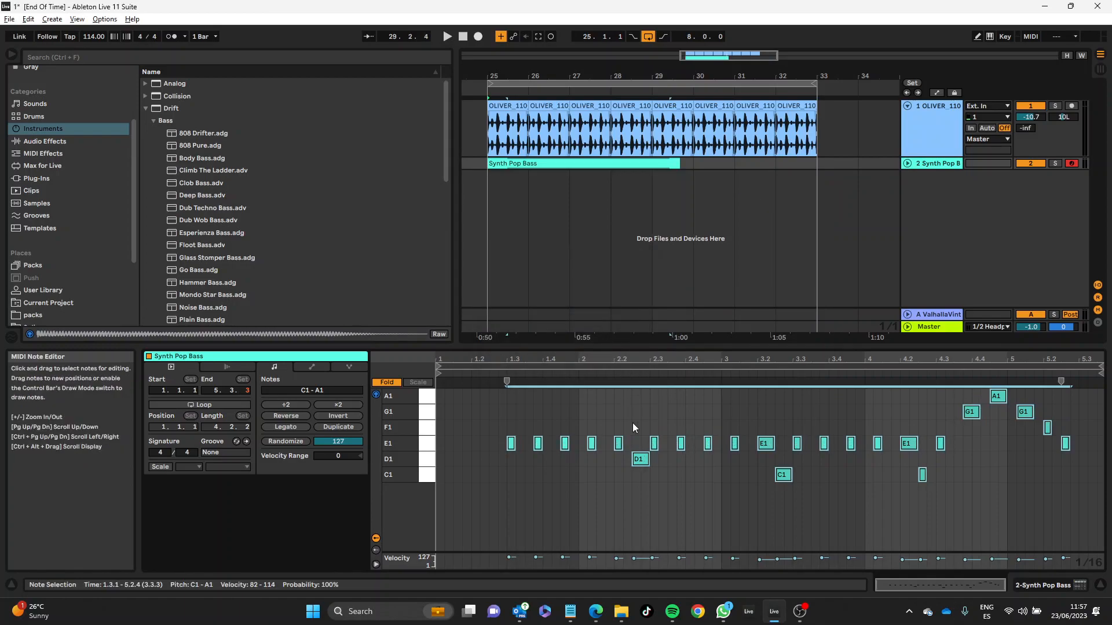
# Step: Play back the quantized bass line and move the D1 note in bar 2 down to C1
pyautogui.press('space')
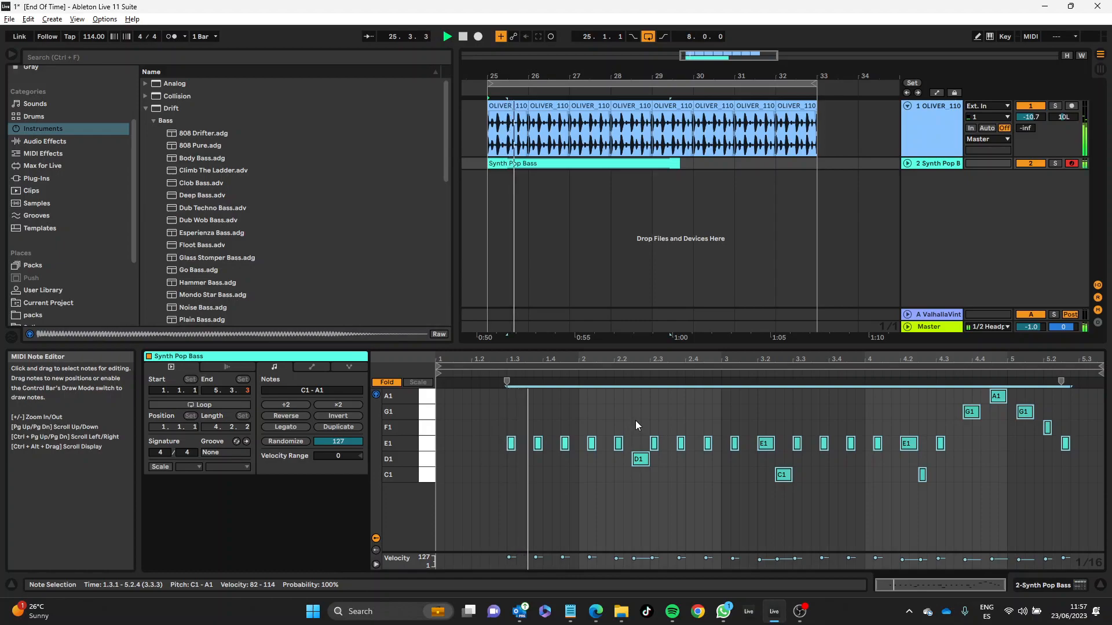
pyautogui.click(637, 461)
pyautogui.moveTo(637, 462); pyautogui.dragTo(637, 476)
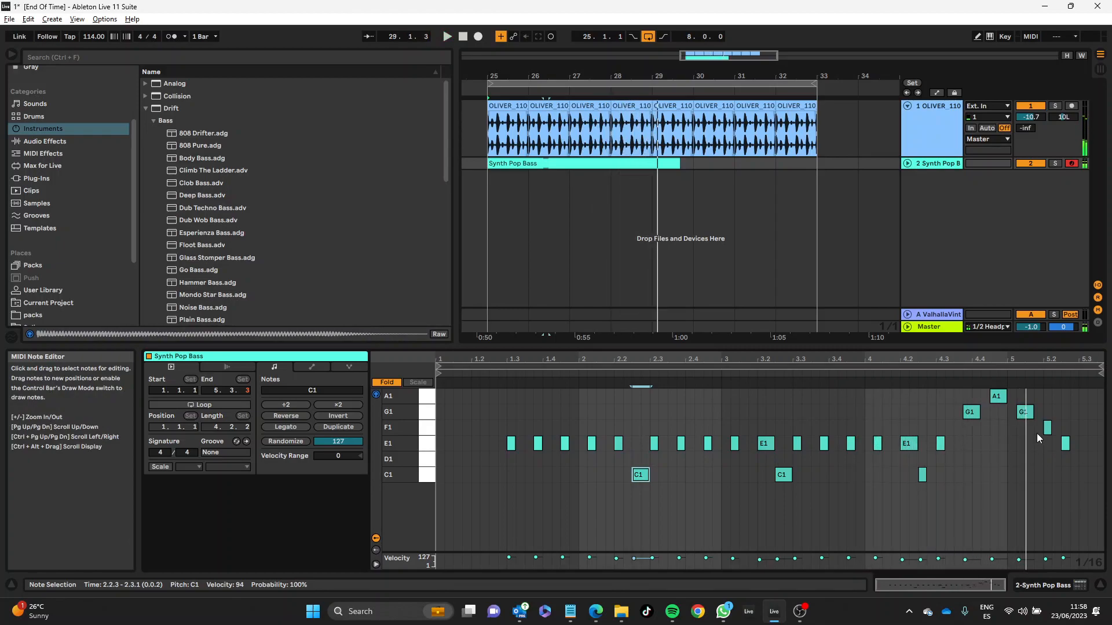
# Step: Show all note rows by turning off Fold, lower the A1 note just before bar 5 to G#1, and play the result
pyautogui.click(996, 397)
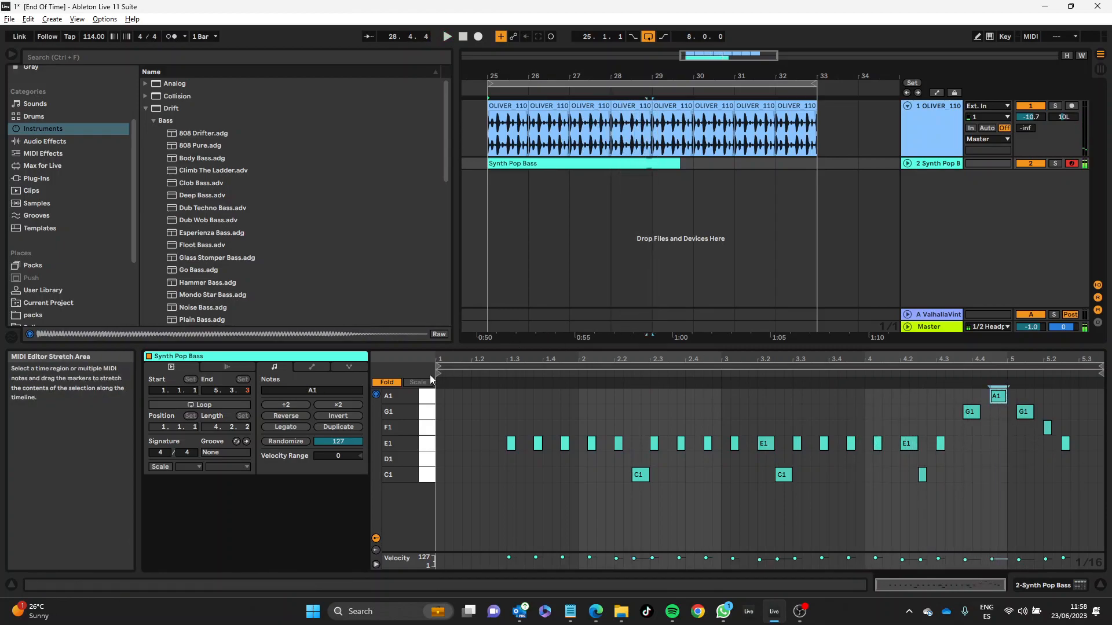
pyautogui.click(389, 384)
pyautogui.press('Down')
pyautogui.press('Down')
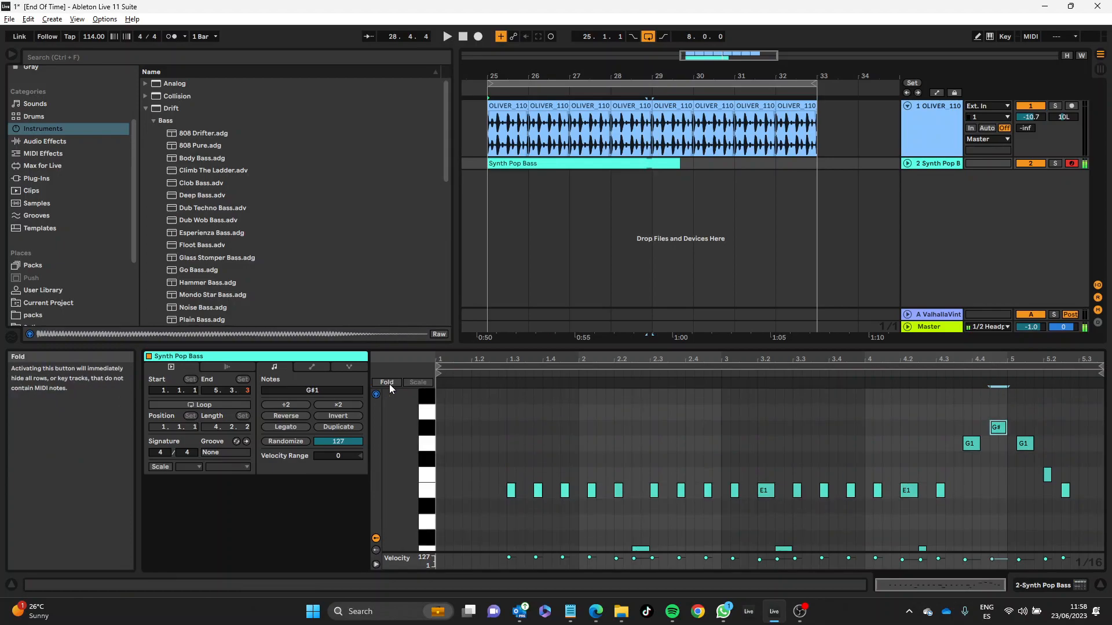
pyautogui.hotkey('ctrl', 'a')
pyautogui.click(927, 371)
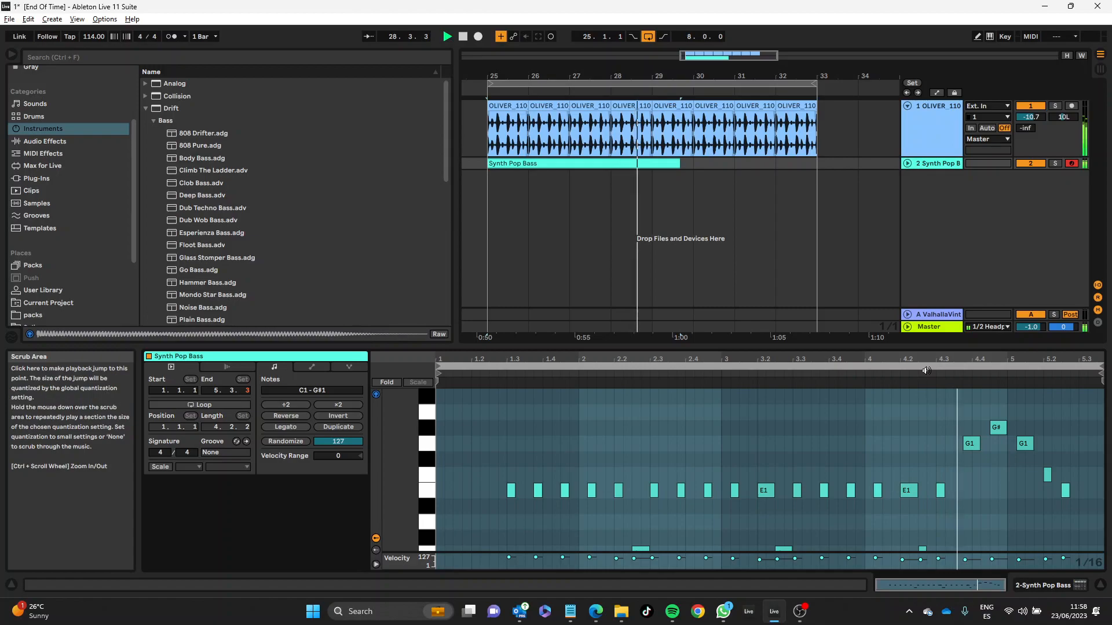
# Step: Set the arrangement's adaptive grid to Narrow and move the bass clip earlier so it starts at 24.3.1
pyautogui.click(907, 163)
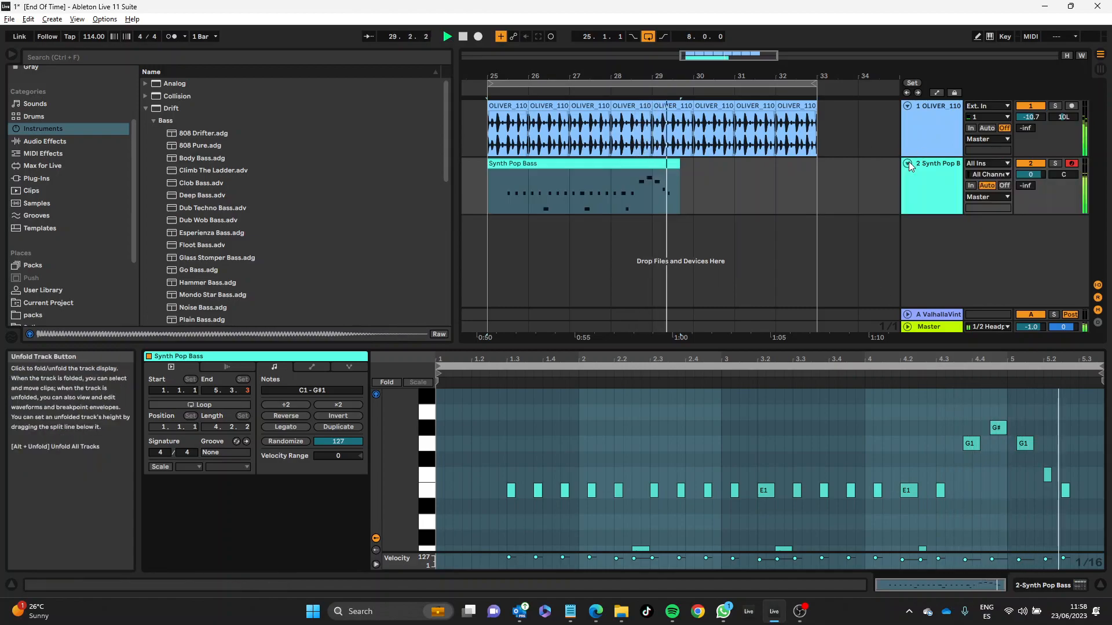
pyautogui.click(623, 179)
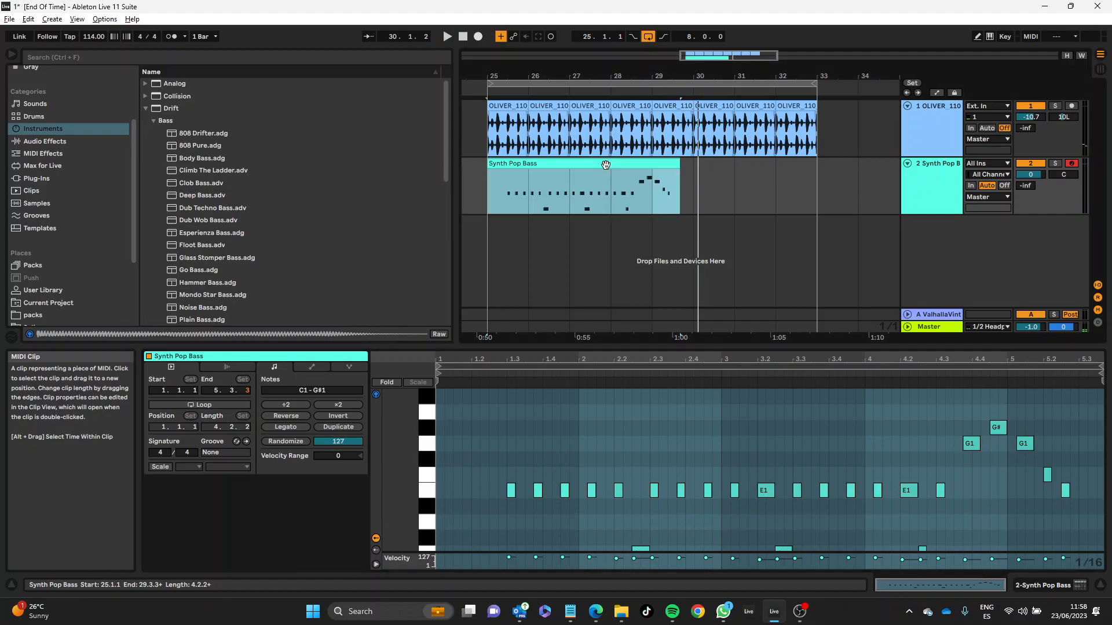
pyautogui.rightClick(604, 199)
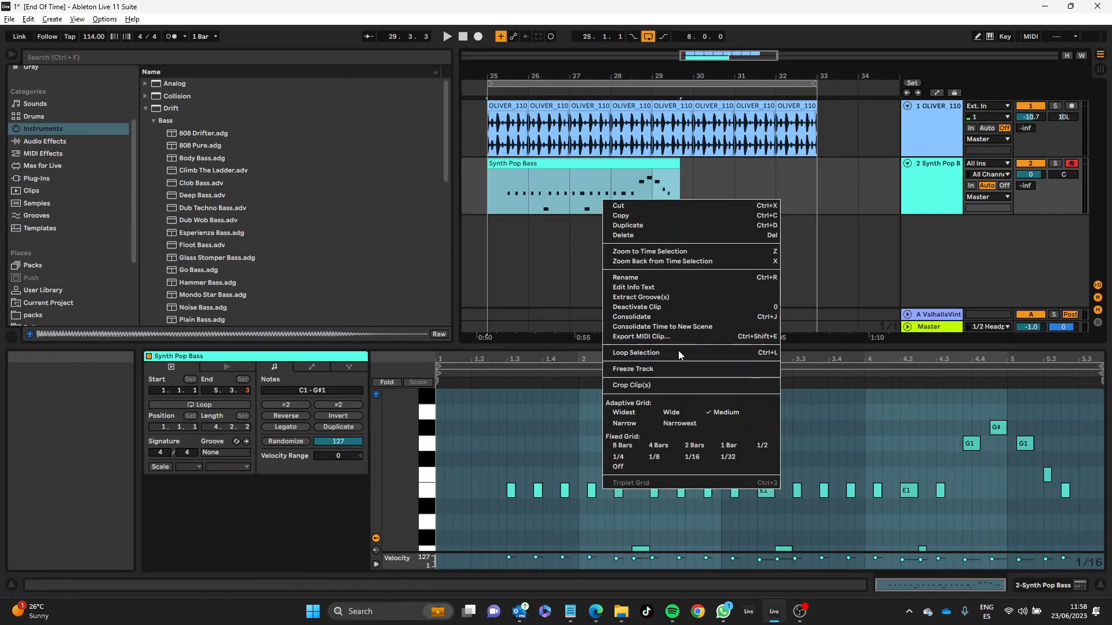
pyautogui.click(628, 419)
pyautogui.moveTo(609, 176); pyautogui.dragTo(586, 166)
pyautogui.press('space')
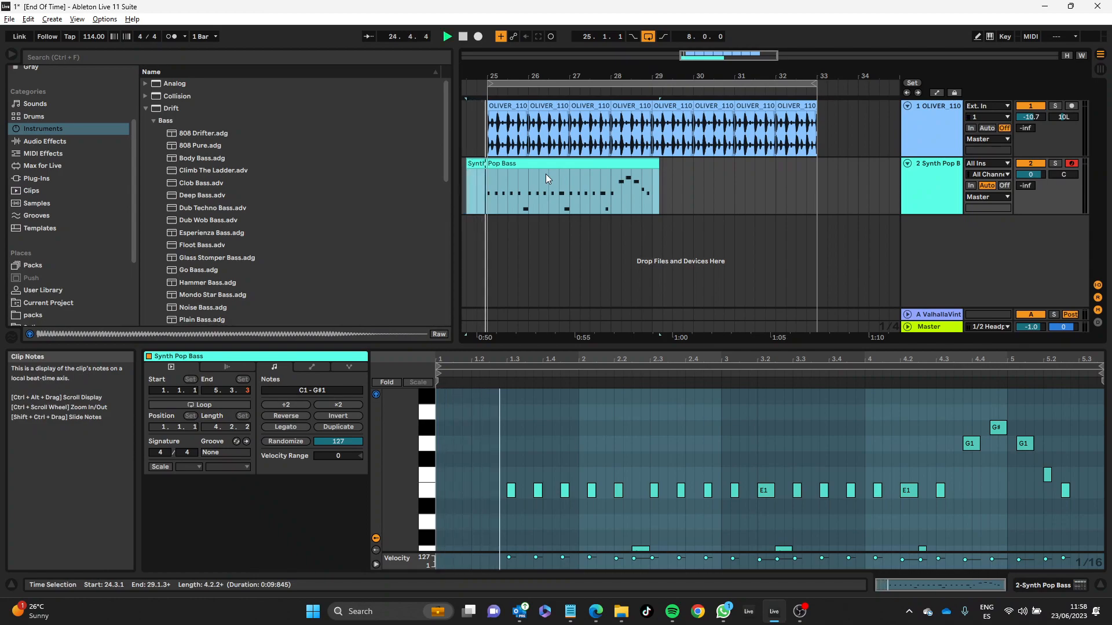
# Step: Trim the bass clip to run from 25.1.1 to 29.1.1 and duplicate it to fill the loop up to bar 33
pyautogui.moveTo(467, 163)
pyautogui.mouseDown()
pyautogui.moveTo(509, 161)
pyautogui.moveTo(487, 162)
pyautogui.mouseUp()
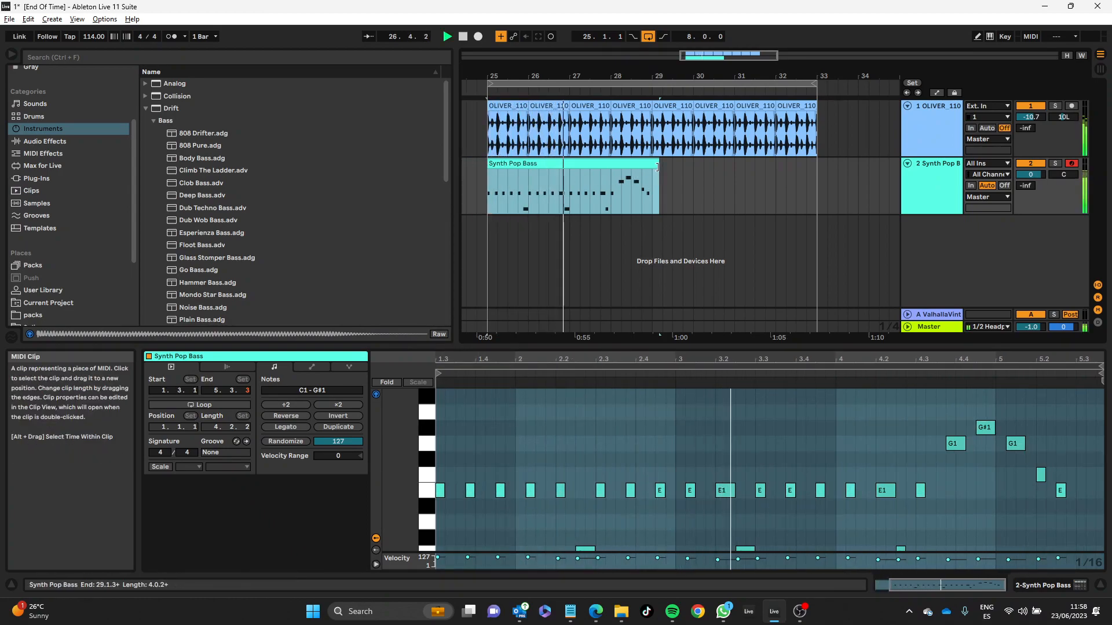
pyautogui.moveTo(657, 166); pyautogui.dragTo(652, 167)
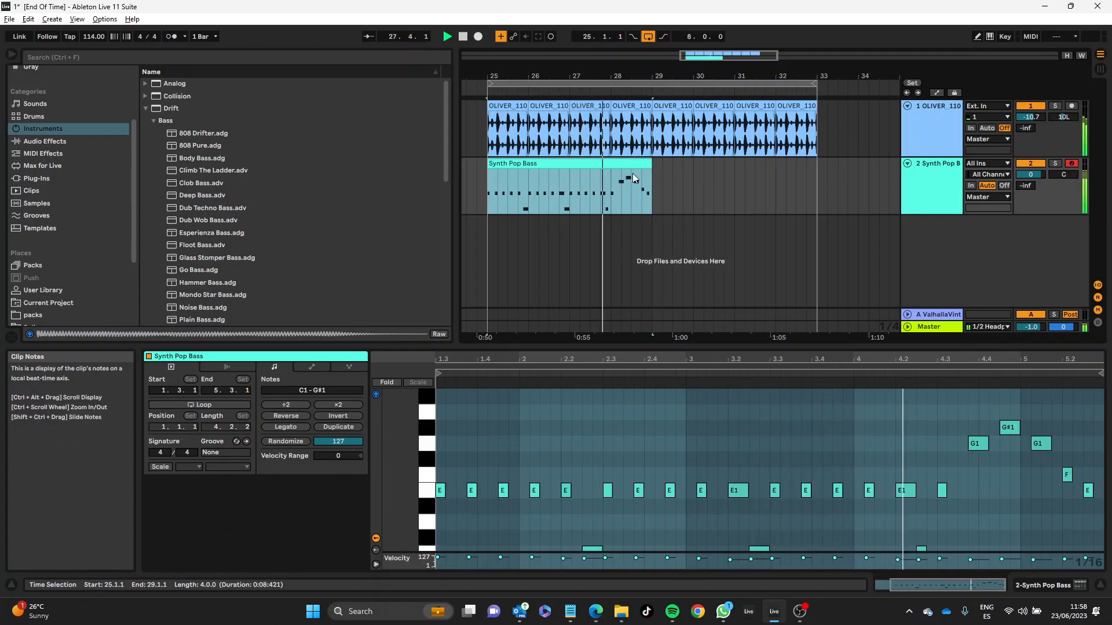
pyautogui.hotkey('ctrl', 'd')
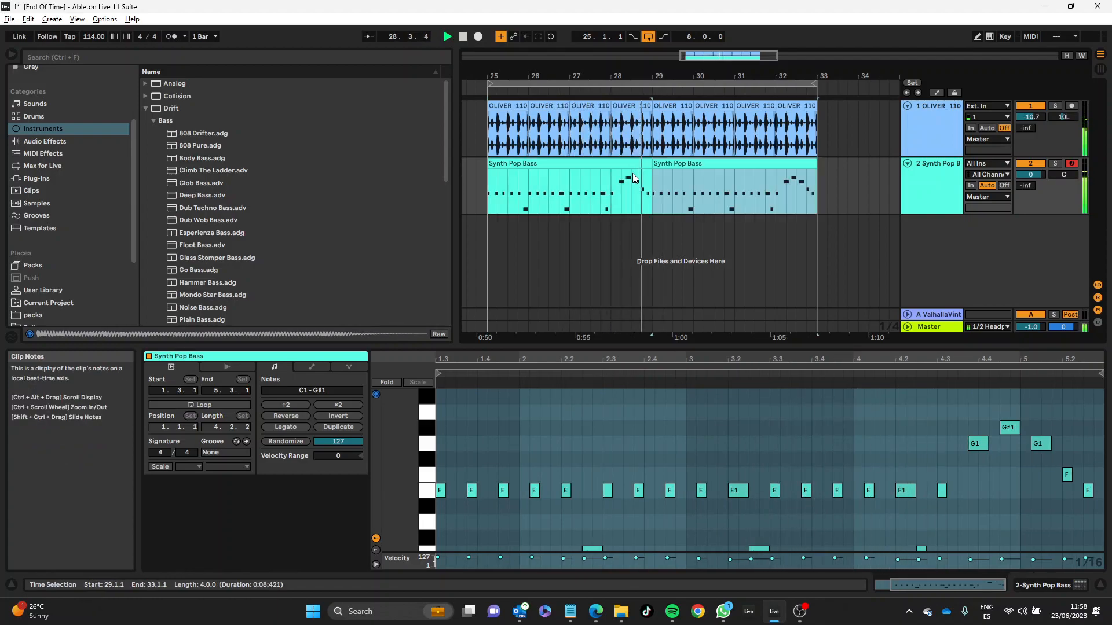
# Step: Set the bass macros: low-pass filter 765 Hz, resonance 0.50, high-pass 241 Hz, shape 0.59, sustain 65 %, release 1.28 s, drive 40
pyautogui.click(947, 181)
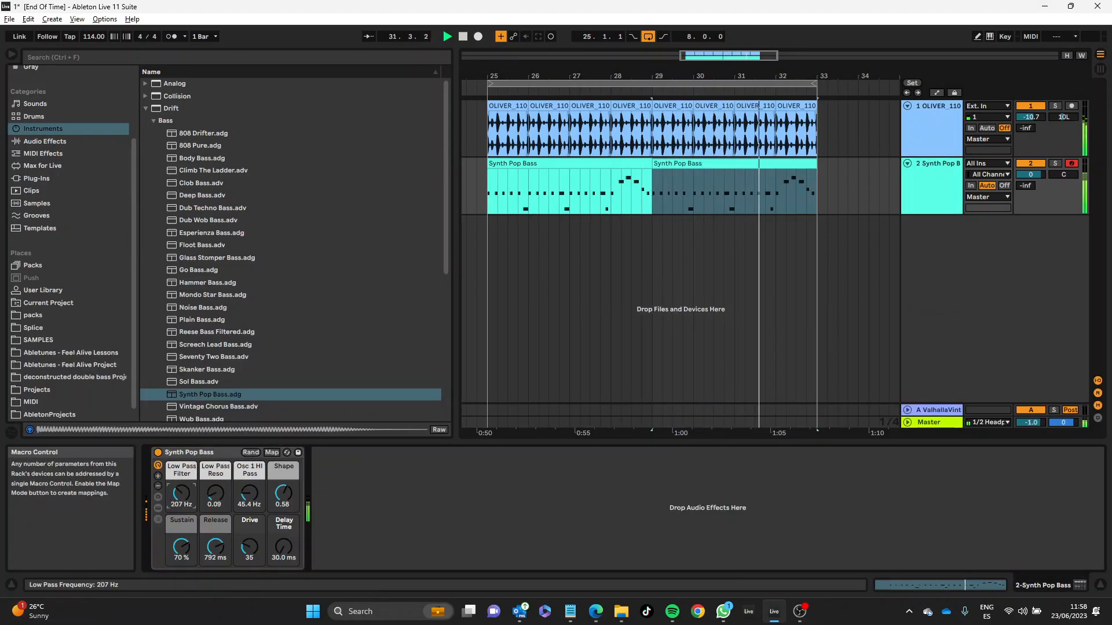
pyautogui.moveTo(181, 492)
pyautogui.mouseDown()
pyautogui.moveTo(182, 462)
pyautogui.moveTo(214, 483)
pyautogui.moveTo(181, 513)
pyautogui.mouseUp()
pyautogui.click(204, 551)
pyautogui.moveTo(204, 550)
pyautogui.mouseDown()
pyautogui.moveTo(204, 563)
pyautogui.moveTo(248, 535)
pyautogui.moveTo(221, 531)
pyautogui.moveTo(250, 563)
pyautogui.moveTo(194, 555)
pyautogui.mouseUp()
pyautogui.moveTo(249, 493); pyautogui.dragTo(215, 490)
# Step: Reveal the rack's macro variations and device chain, and deactivate its Delay and Saturator devices
pyautogui.click(157, 498)
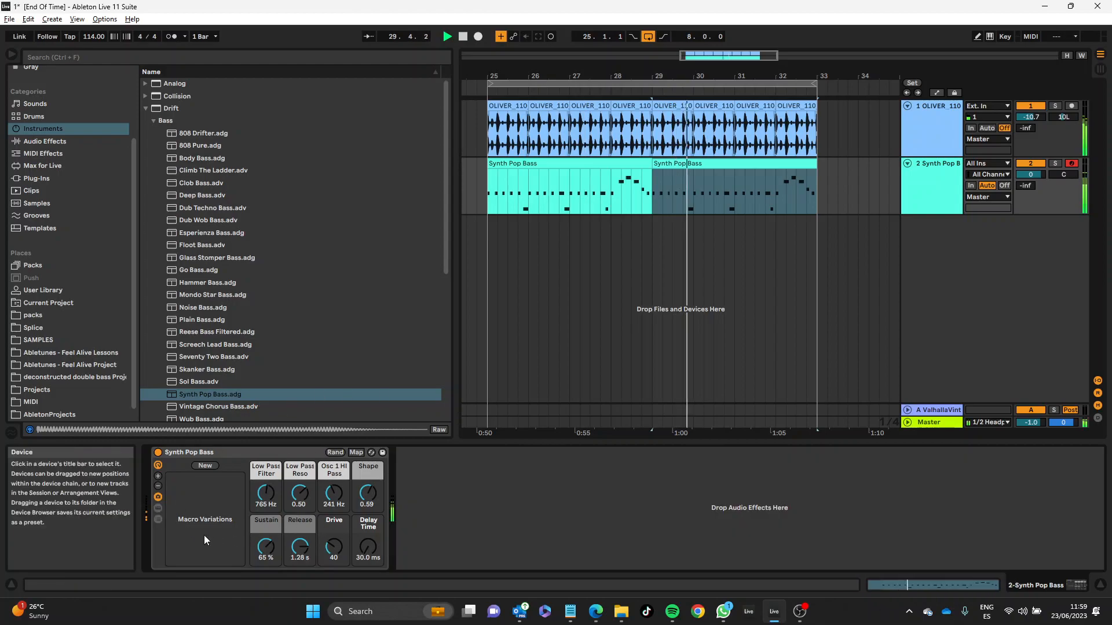
pyautogui.click(158, 509)
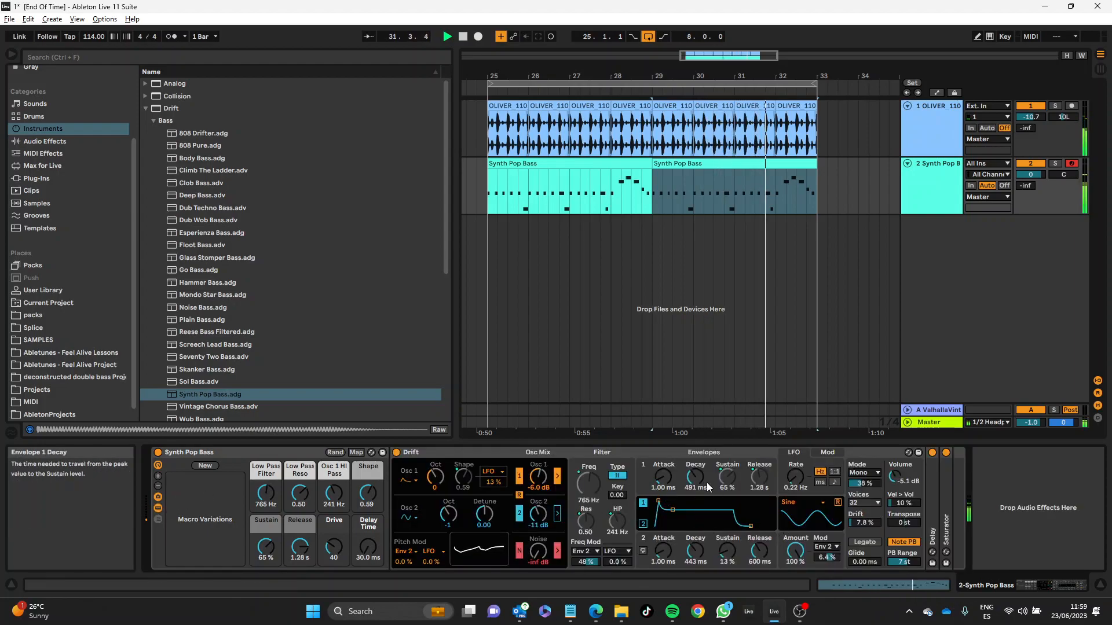
pyautogui.click(663, 454)
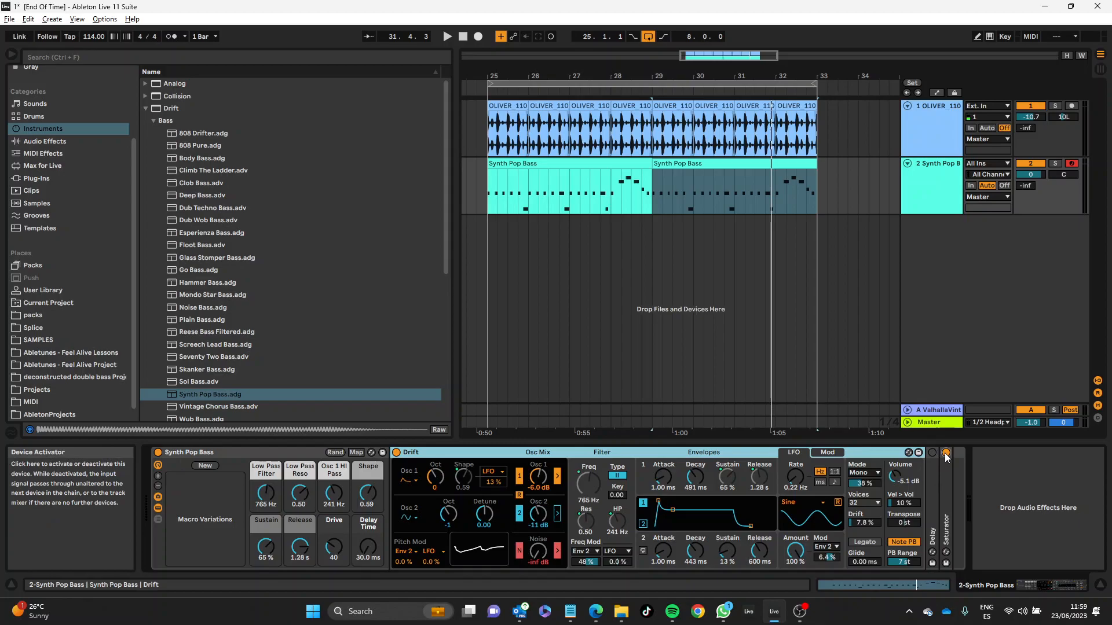
pyautogui.press('space')
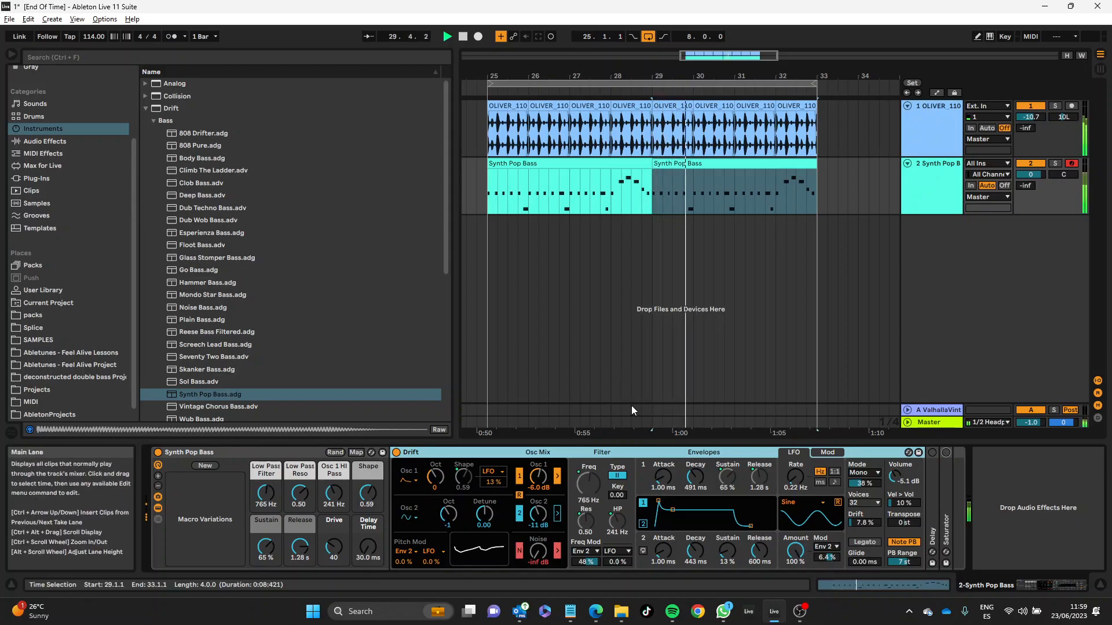
# Step: Unmap Drift's low-pass frequency, low-pass resonance and high-pass frequency from their rack macros
pyautogui.rightClick(589, 478)
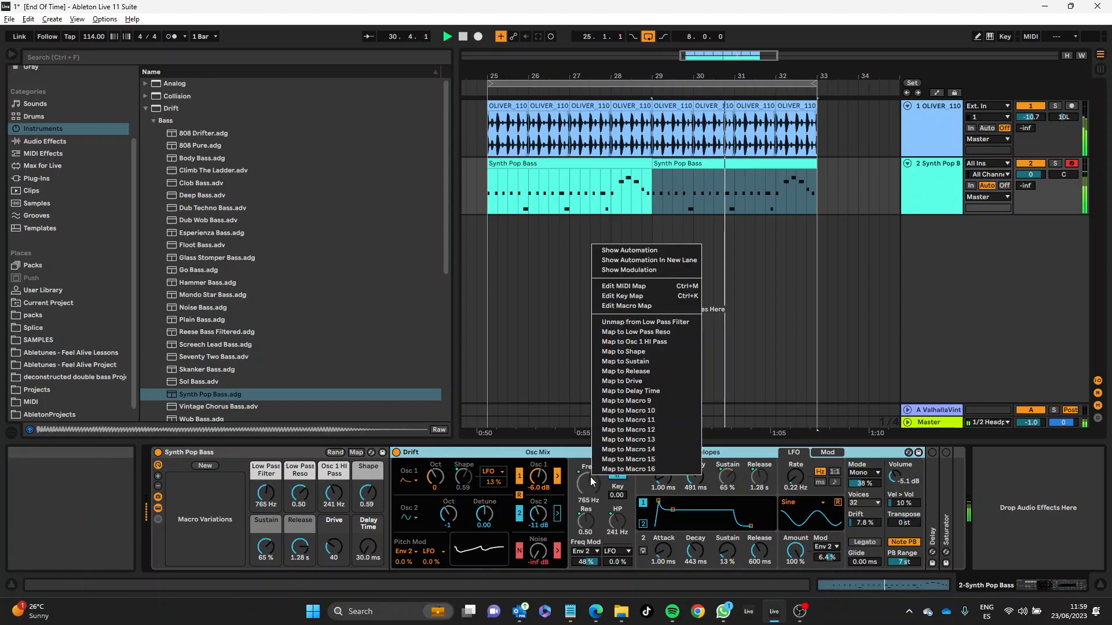
pyautogui.click(637, 323)
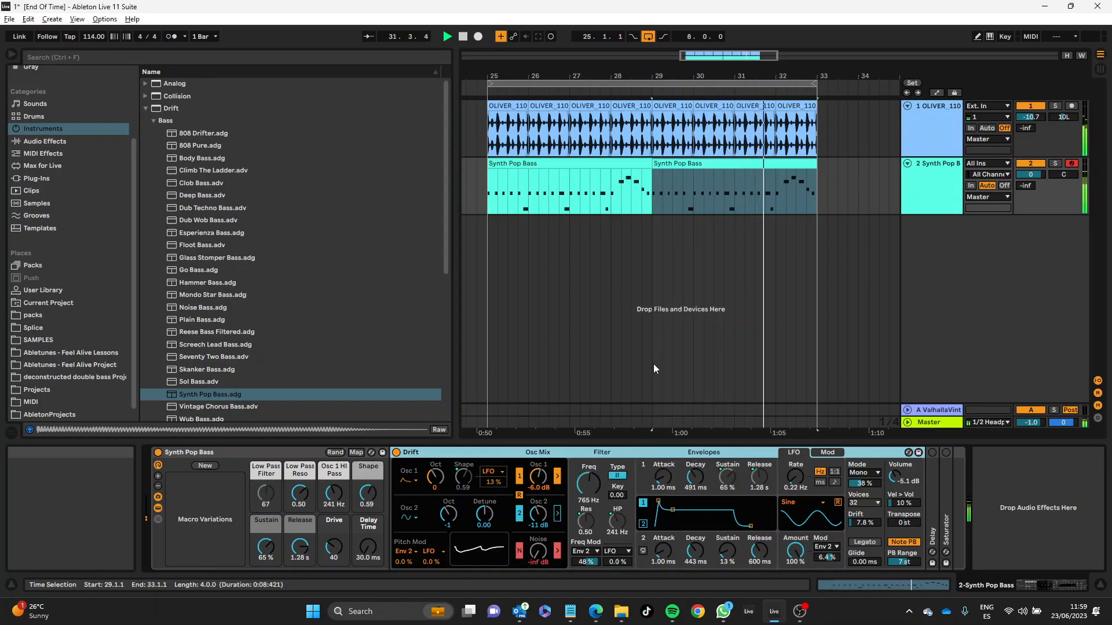
pyautogui.rightClick(591, 519)
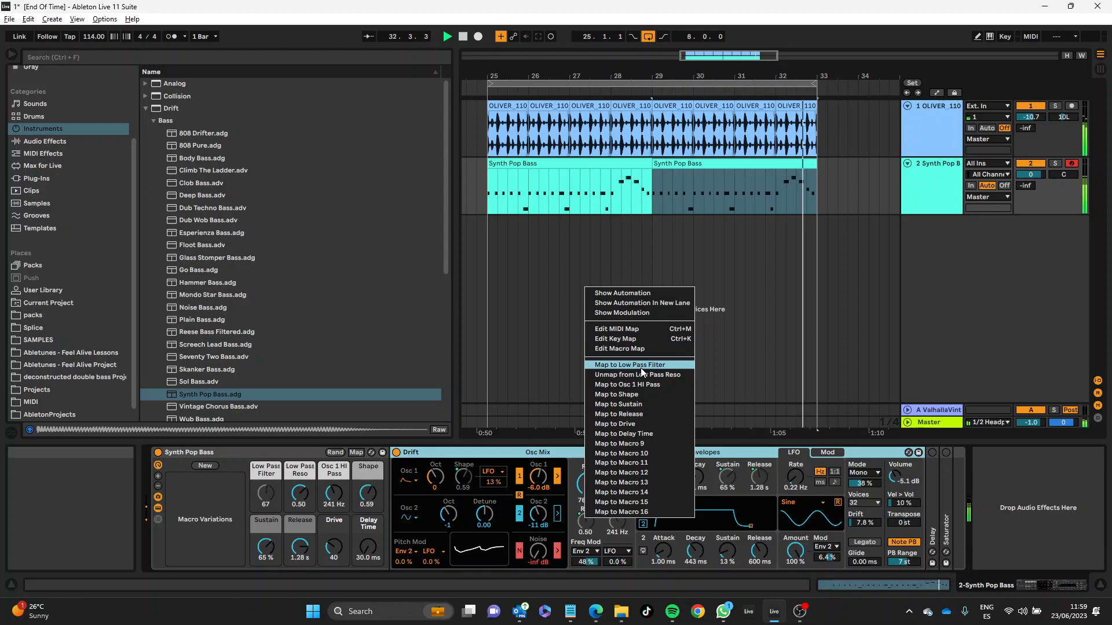
pyautogui.click(648, 385)
pyautogui.rightClick(602, 516)
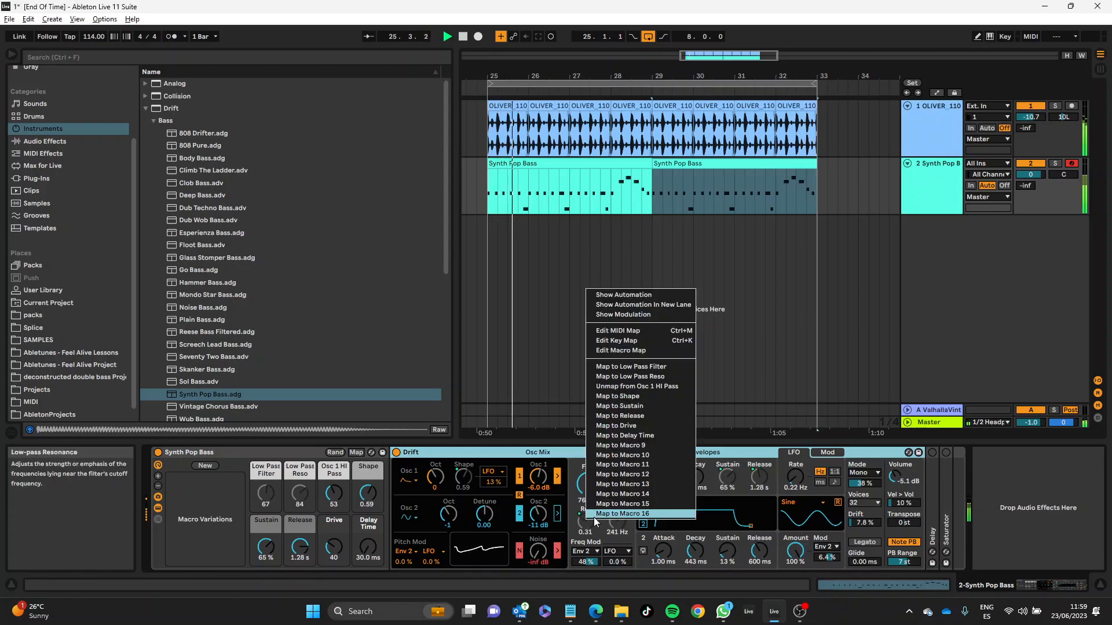
pyautogui.click(630, 384)
pyautogui.rightClick(618, 519)
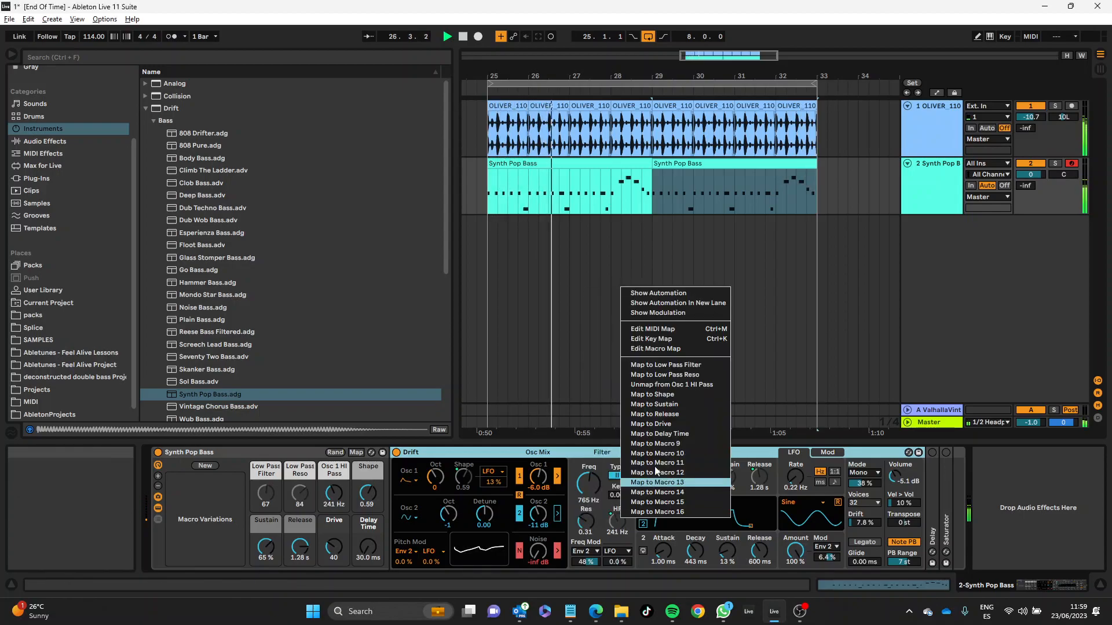
pyautogui.click(659, 387)
# Step: Set Drift's filter to 346 Hz, resonance 0.57, high-pass 651 Hz, and envelope 2 to attack 27.1 ms, decay 2.56 s, sustain 34 %
pyautogui.moveTo(588, 484); pyautogui.dragTo(617, 507)
pyautogui.moveTo(663, 551); pyautogui.dragTo(728, 546)
pyautogui.moveTo(727, 551); pyautogui.dragTo(727, 550)
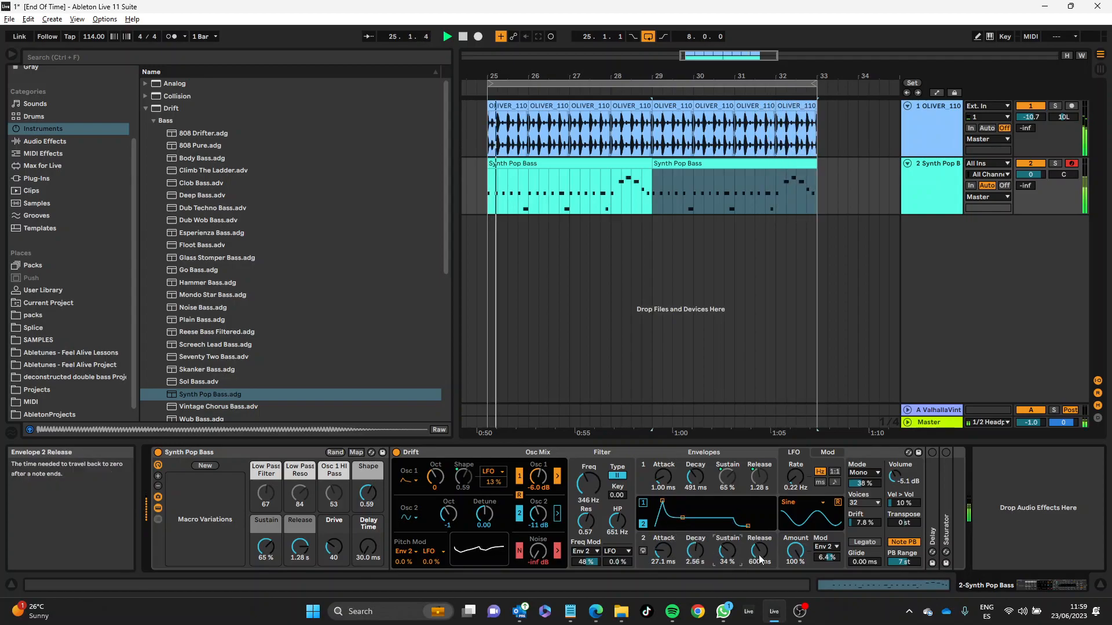
# Step: Set envelope 2's release to 2.96 s, the high-pass filter to 296 Hz and the low-pass frequency to 116 Hz
pyautogui.moveTo(617, 522)
pyautogui.mouseDown()
pyautogui.moveTo(618, 535)
pyautogui.moveTo(618, 523)
pyautogui.mouseUp()
pyautogui.moveTo(589, 484); pyautogui.dragTo(588, 454)
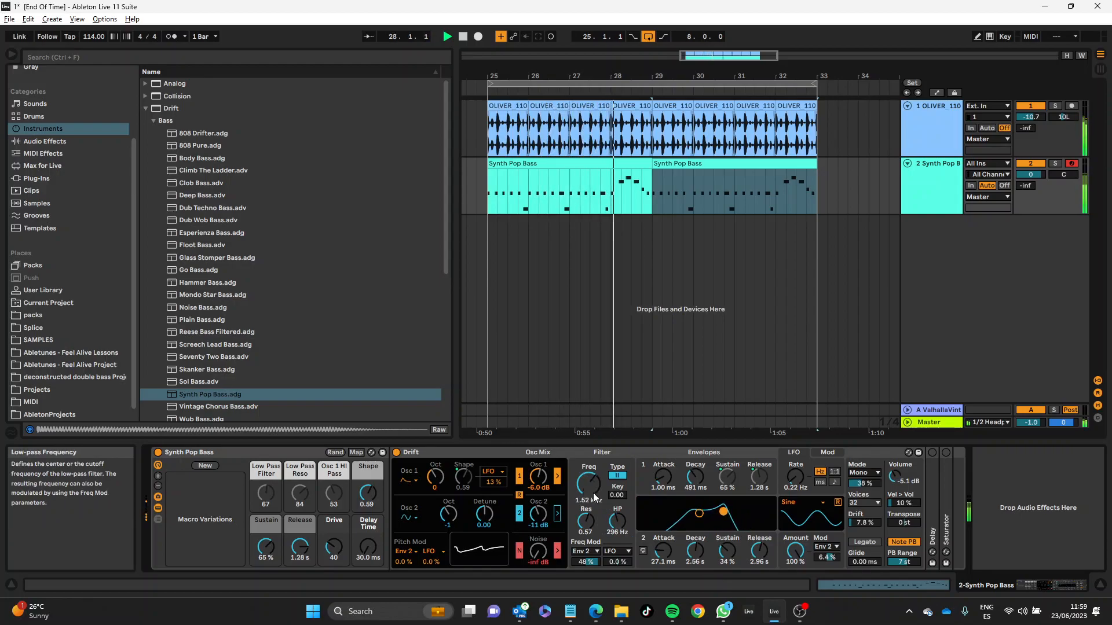
pyautogui.moveTo(585, 493); pyautogui.dragTo(585, 527)
pyautogui.moveTo(589, 484); pyautogui.dragTo(589, 493)
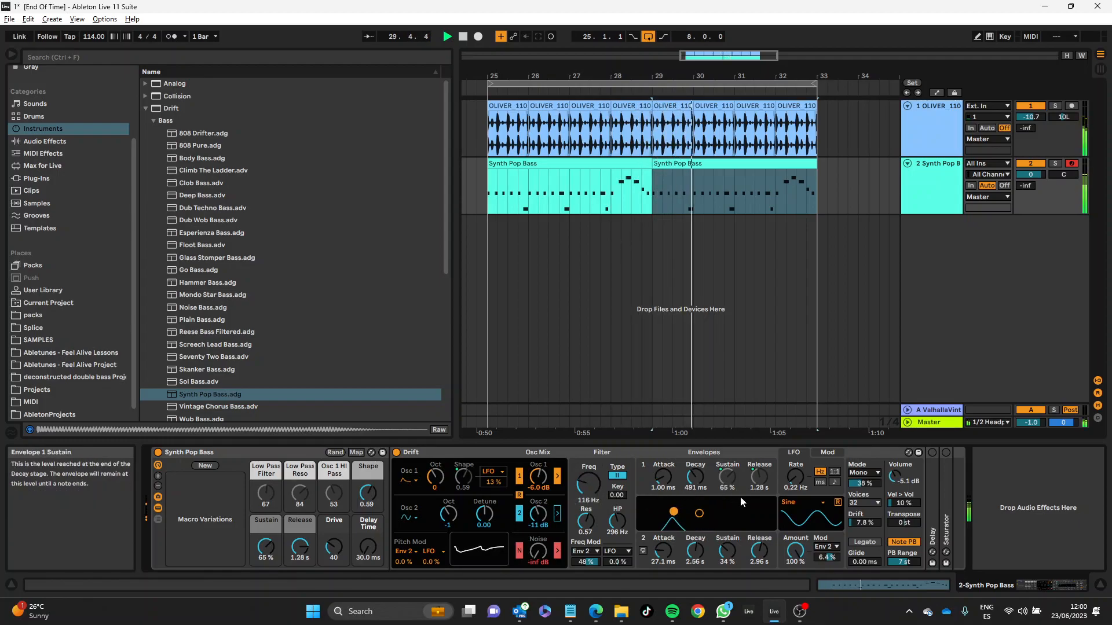
# Step: Unmap envelope 1's sustain and release from their rack macros
pyautogui.rightClick(724, 476)
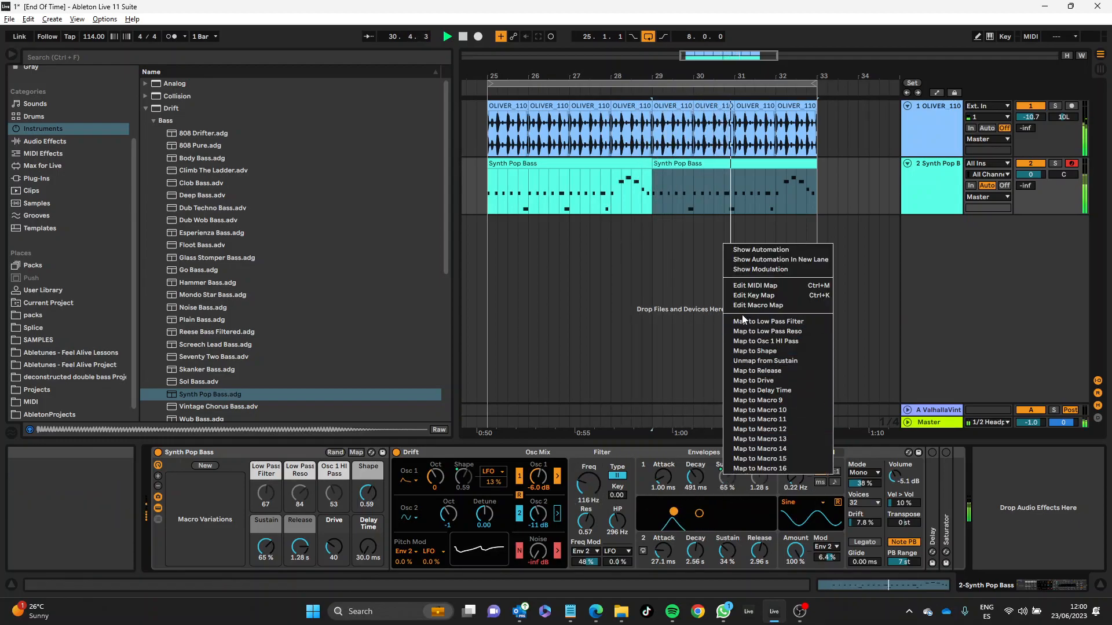
pyautogui.click(761, 362)
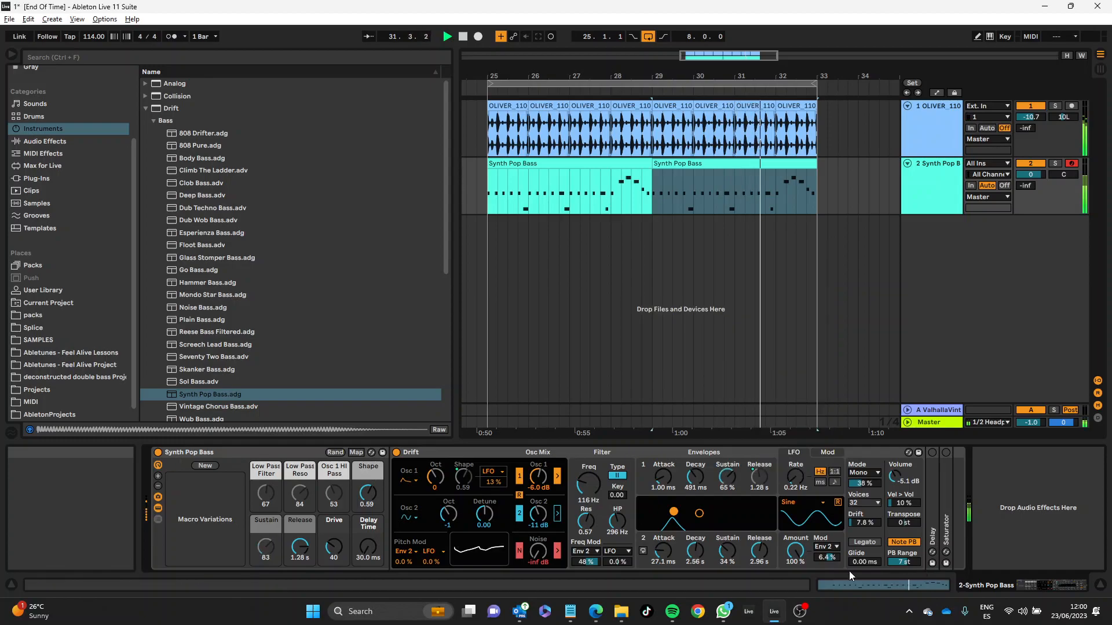
pyautogui.rightClick(756, 481)
pyautogui.click(818, 377)
# Step: Shorten envelope 1 with sustain 23 % and release 64.1 ms, and set its attack to 2.68 ms
pyautogui.moveTo(728, 477); pyautogui.dragTo(727, 492)
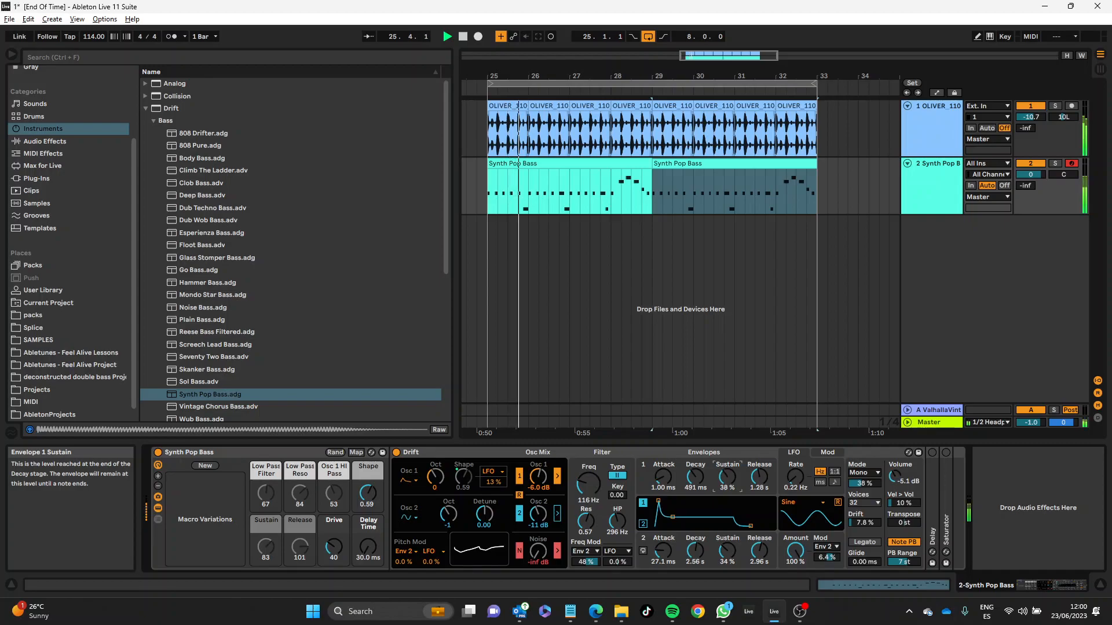
pyautogui.moveTo(759, 477); pyautogui.dragTo(759, 489)
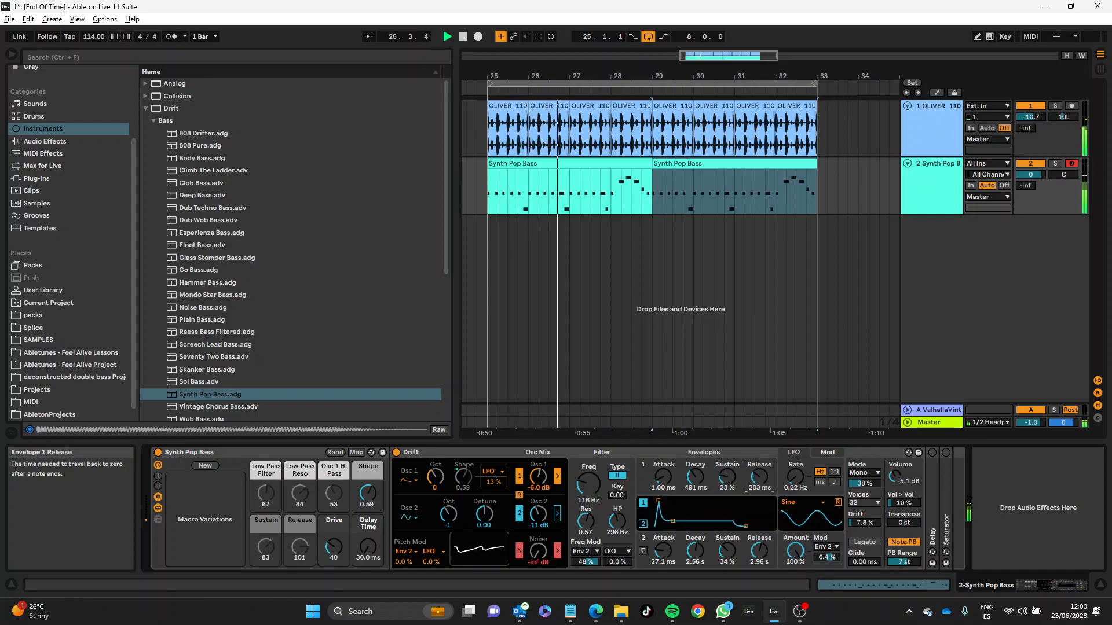
pyautogui.moveTo(664, 477)
pyautogui.mouseDown()
pyautogui.moveTo(663, 458)
pyautogui.moveTo(663, 471)
pyautogui.mouseUp()
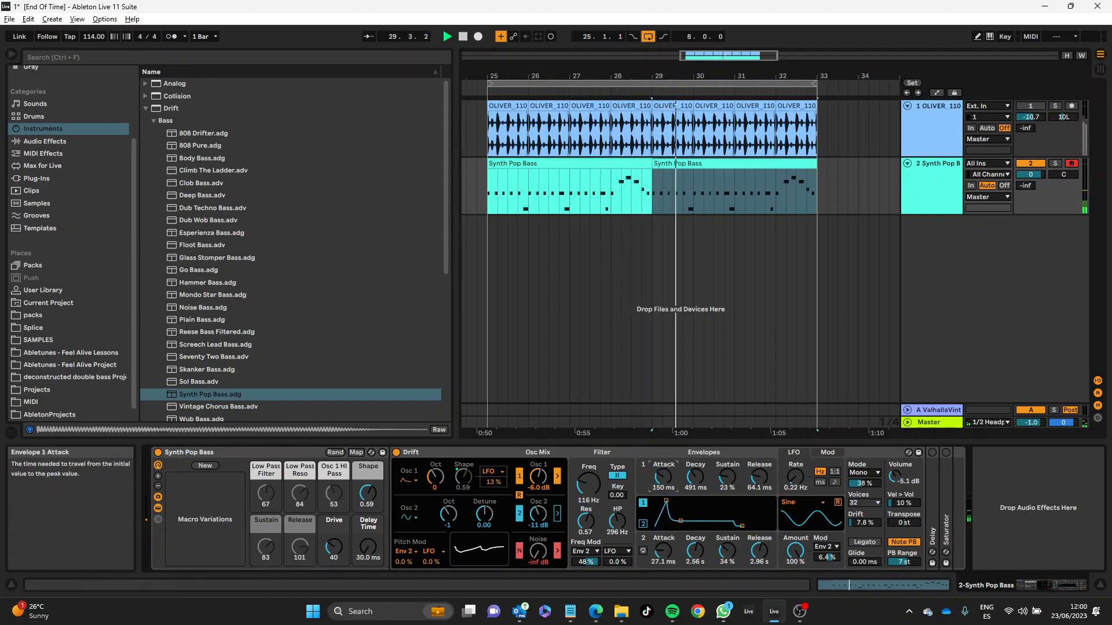
# Step: Set the LFO waveform to Triangle, and reshape envelope 1 to decay 60.0 s and sustain 41 %
pyautogui.click(809, 501)
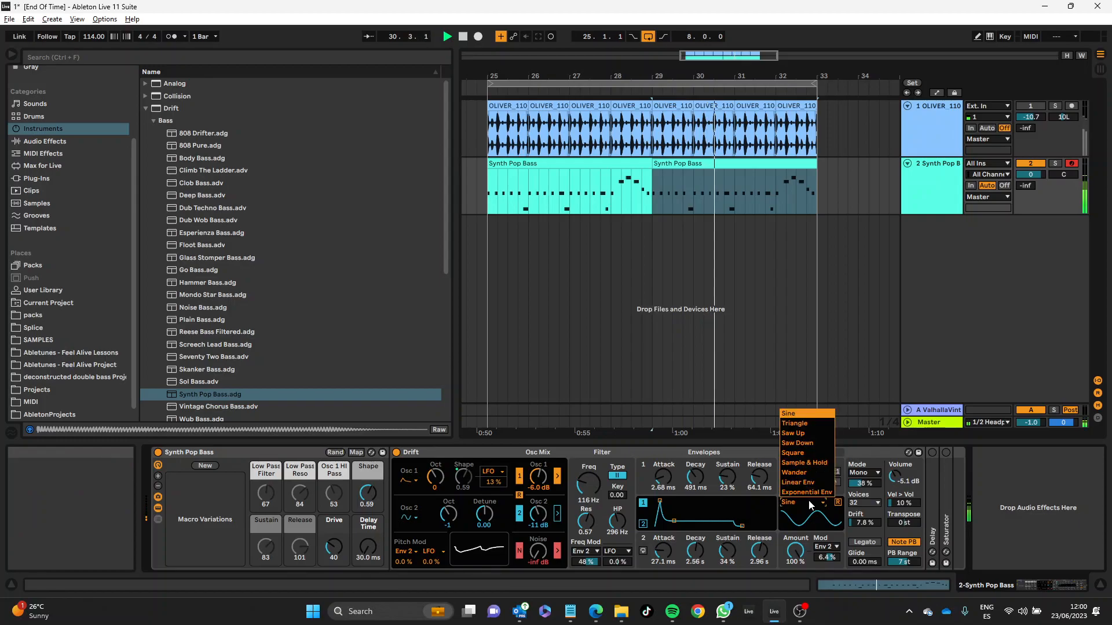
pyautogui.click(812, 424)
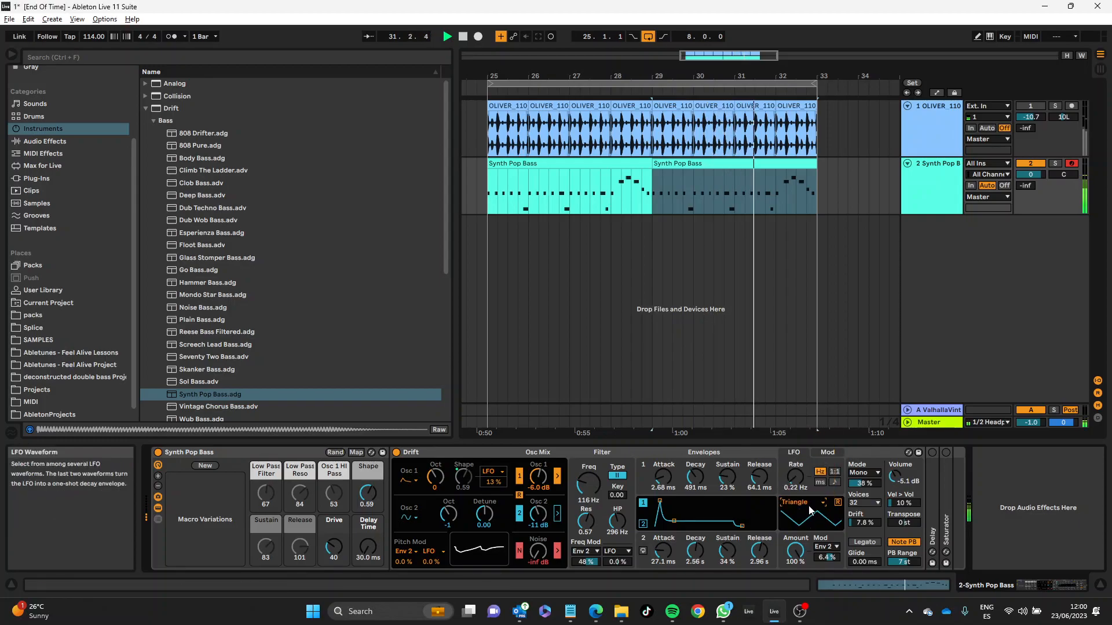
pyautogui.moveTo(693, 515); pyautogui.dragTo(699, 516)
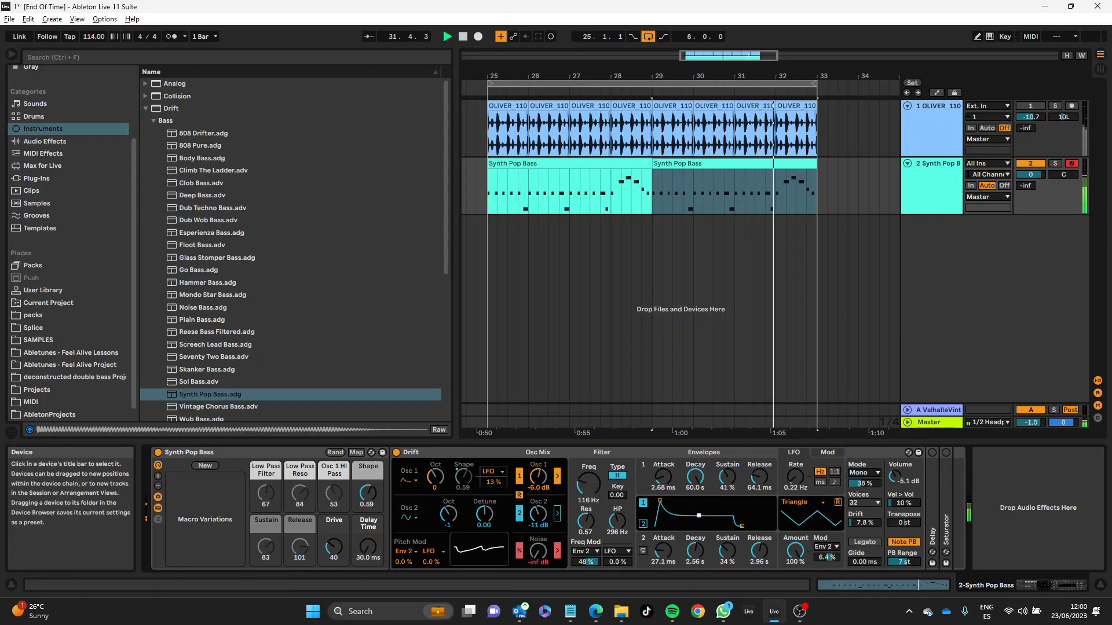
# Step: Set the LFO to Saw Down at 45.3 Hz and check the modulation assignments
pyautogui.click(798, 503)
pyautogui.click(807, 443)
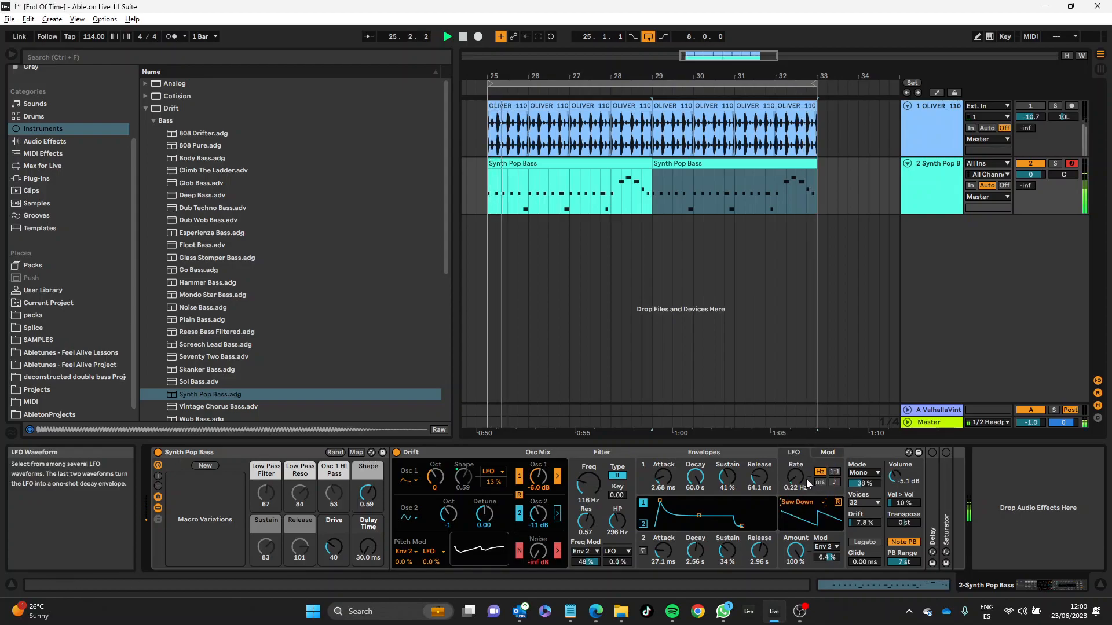
pyautogui.moveTo(796, 477); pyautogui.dragTo(795, 449)
pyautogui.click(828, 454)
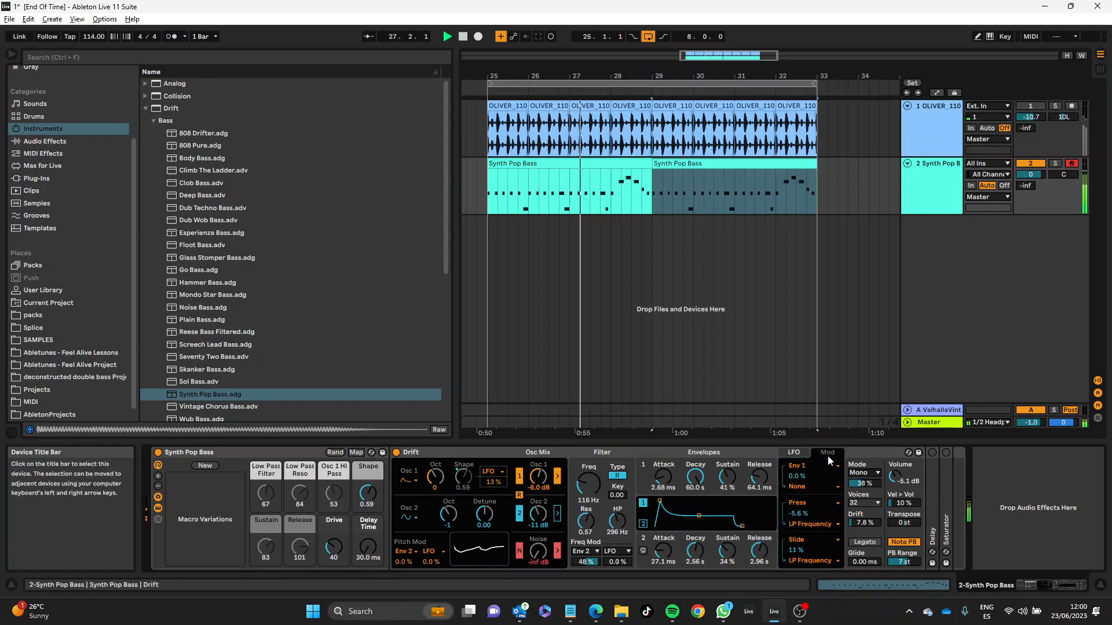
pyautogui.click(793, 452)
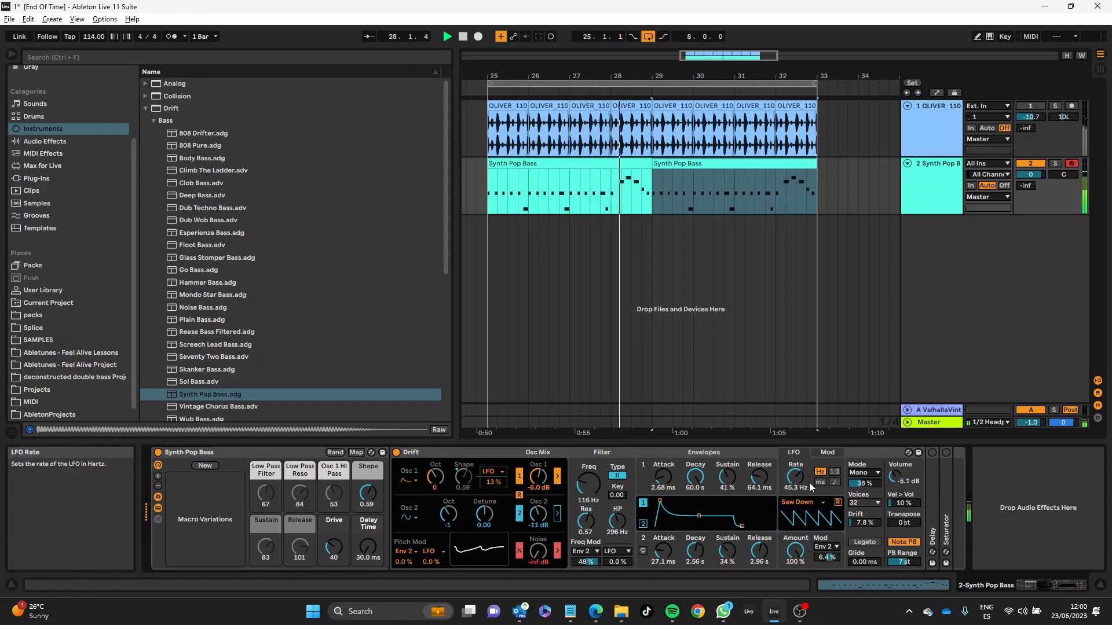
# Step: Try the LFO in time mode, change its waveform to Linear Env, and return it to a rate of 15.6 Hz
pyautogui.click(820, 482)
pyautogui.moveTo(795, 477); pyautogui.dragTo(796, 487)
pyautogui.click(807, 503)
pyautogui.click(804, 478)
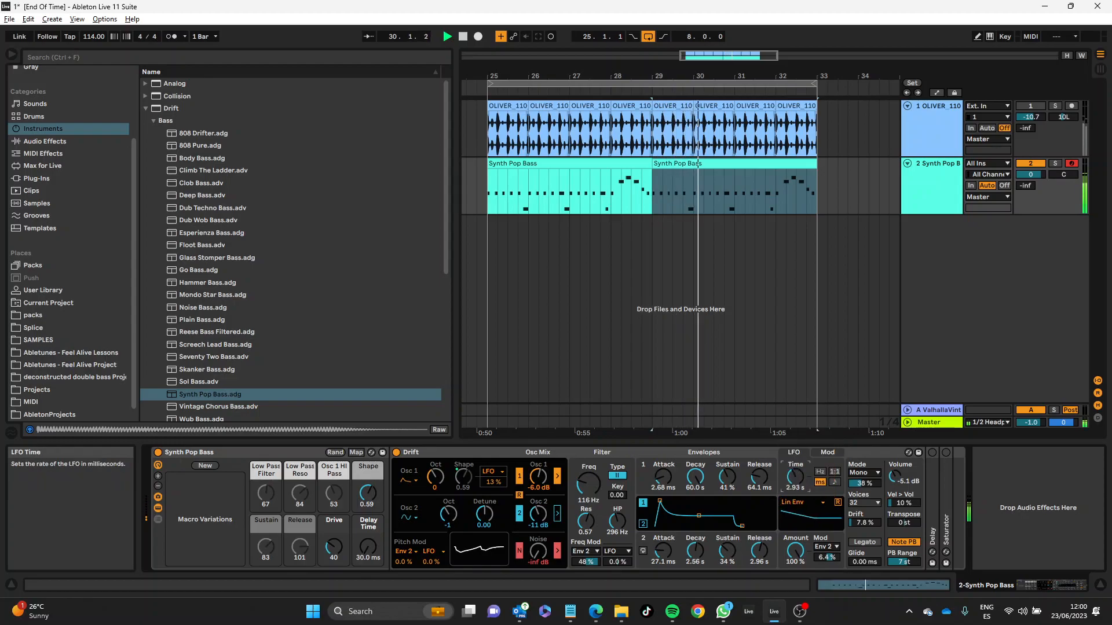
pyautogui.click(820, 472)
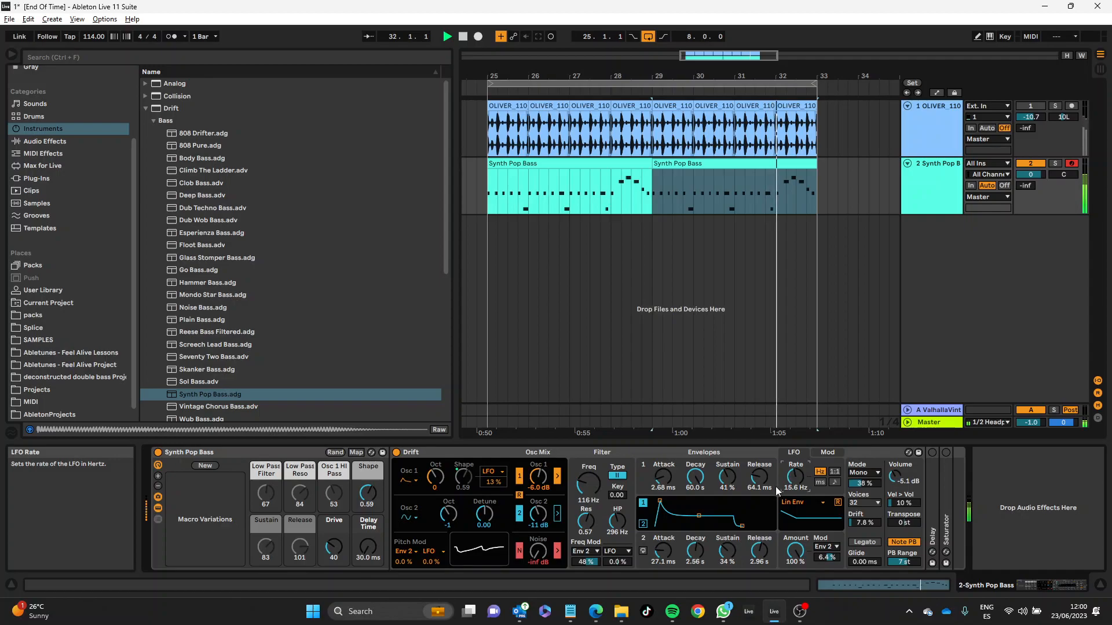
# Step: Reduce Drift to 16 voices, try the Stereo voice mode and settle on Unison
pyautogui.click(863, 502)
pyautogui.click(863, 530)
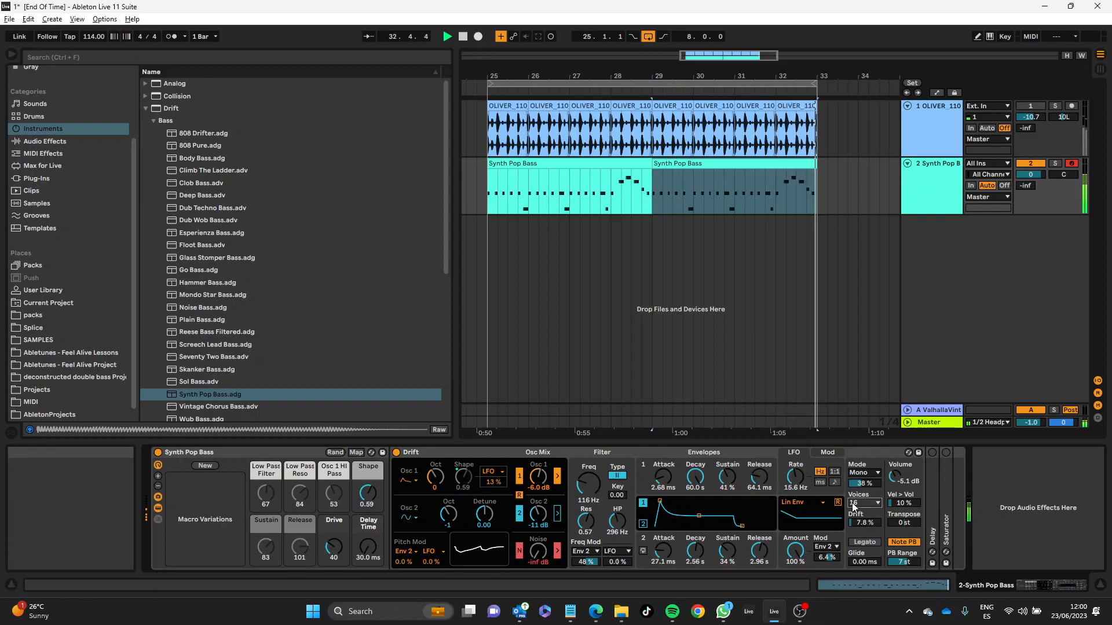
pyautogui.click(864, 472)
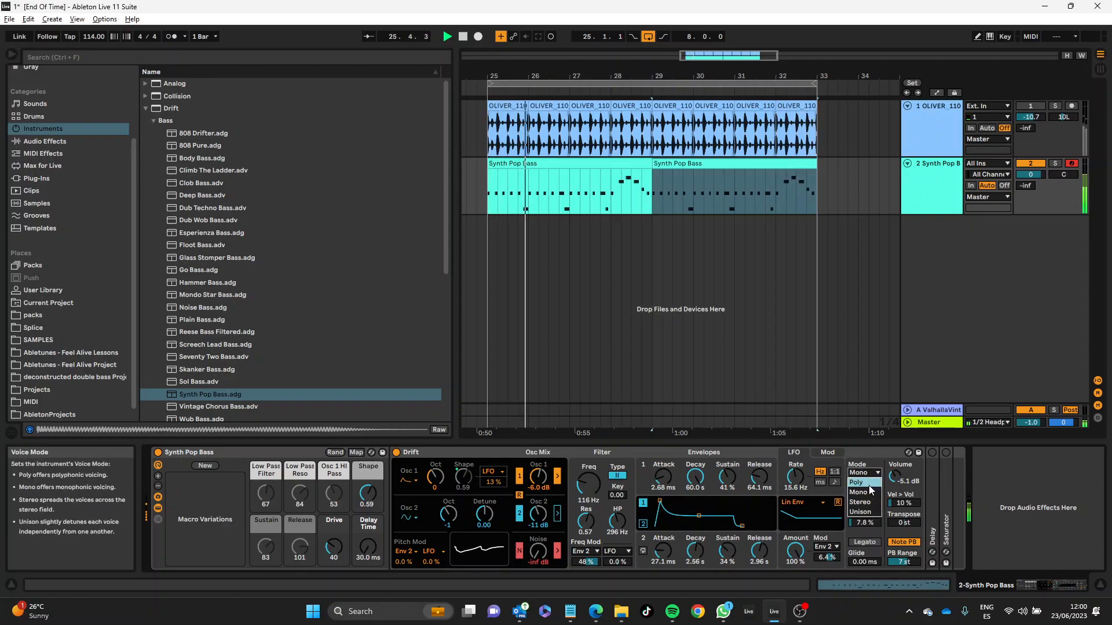
pyautogui.click(869, 486)
pyautogui.click(863, 473)
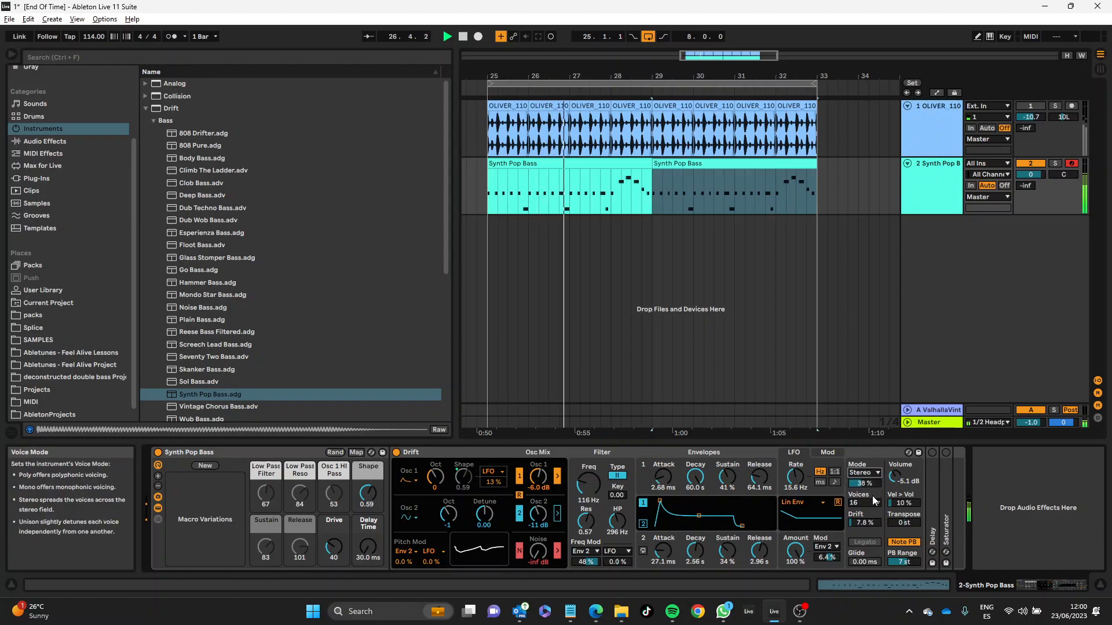
pyautogui.click(873, 498)
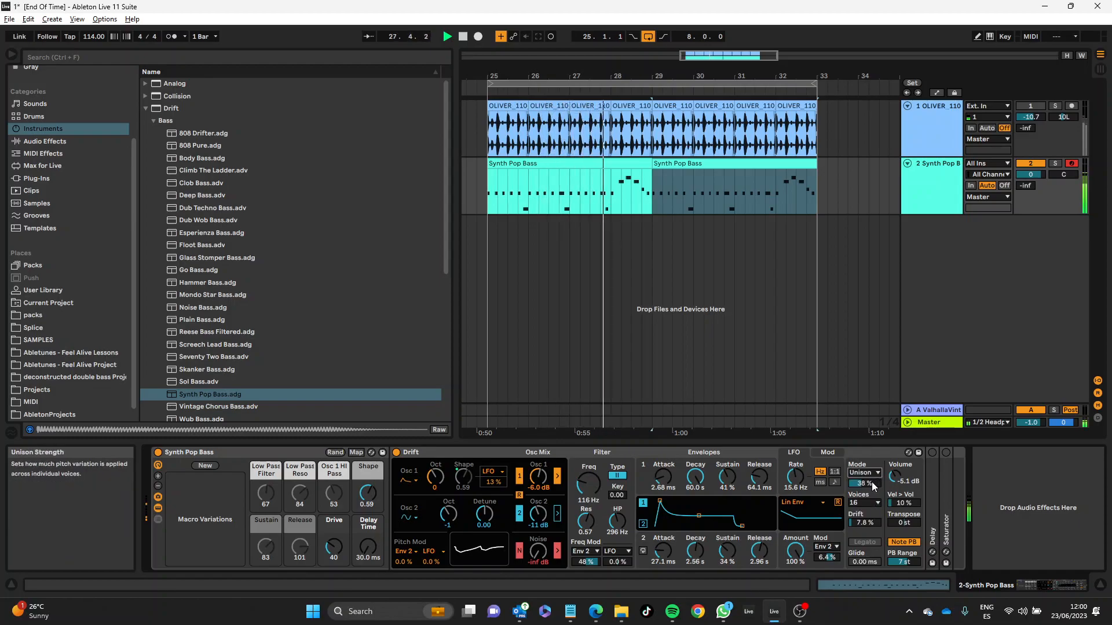
# Step: Set unison strength 58 %, drift 20 %, glide 103 ms, 32 voices, volume -3.2 dB and envelope 1 attack 219 ms
pyautogui.moveTo(864, 483); pyautogui.dragTo(865, 525)
pyautogui.click(865, 562)
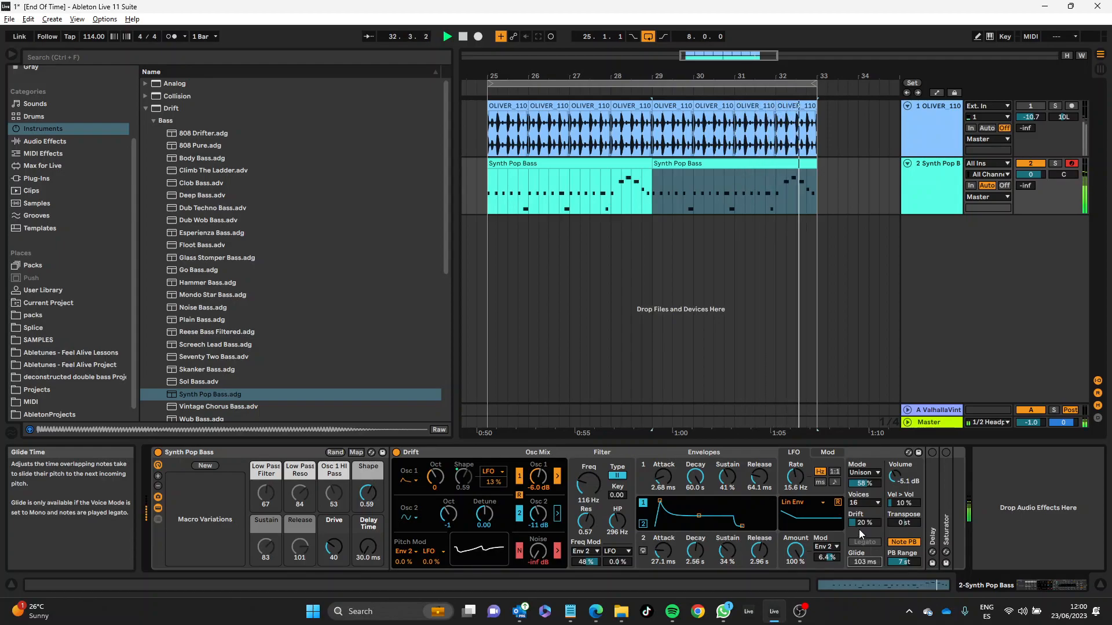
pyautogui.click(865, 503)
pyautogui.click(874, 526)
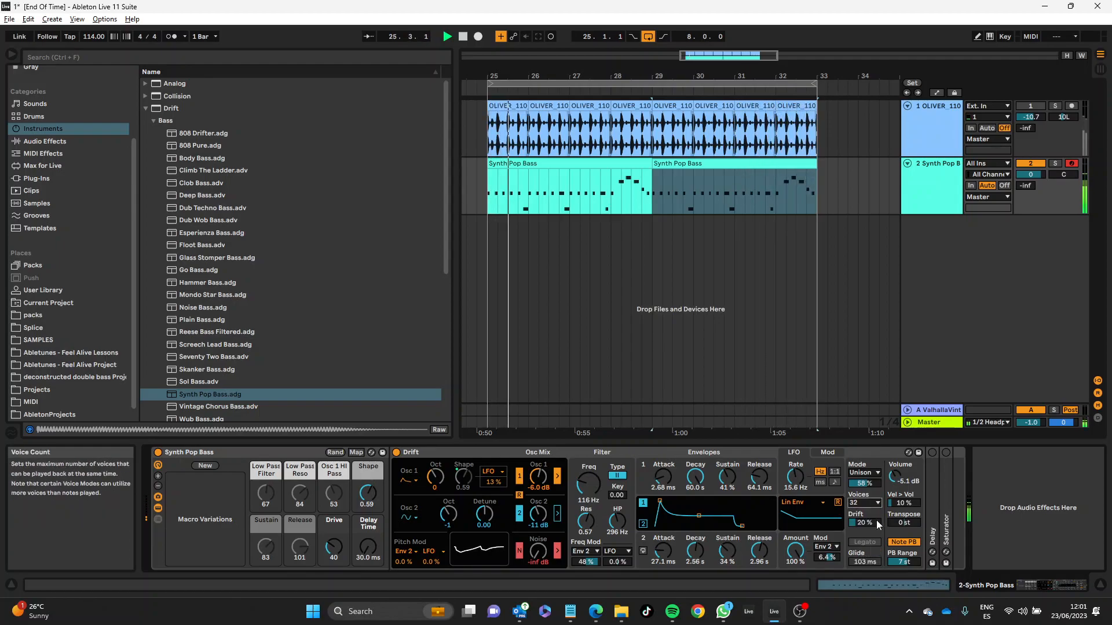
pyautogui.moveTo(663, 476); pyautogui.dragTo(663, 463)
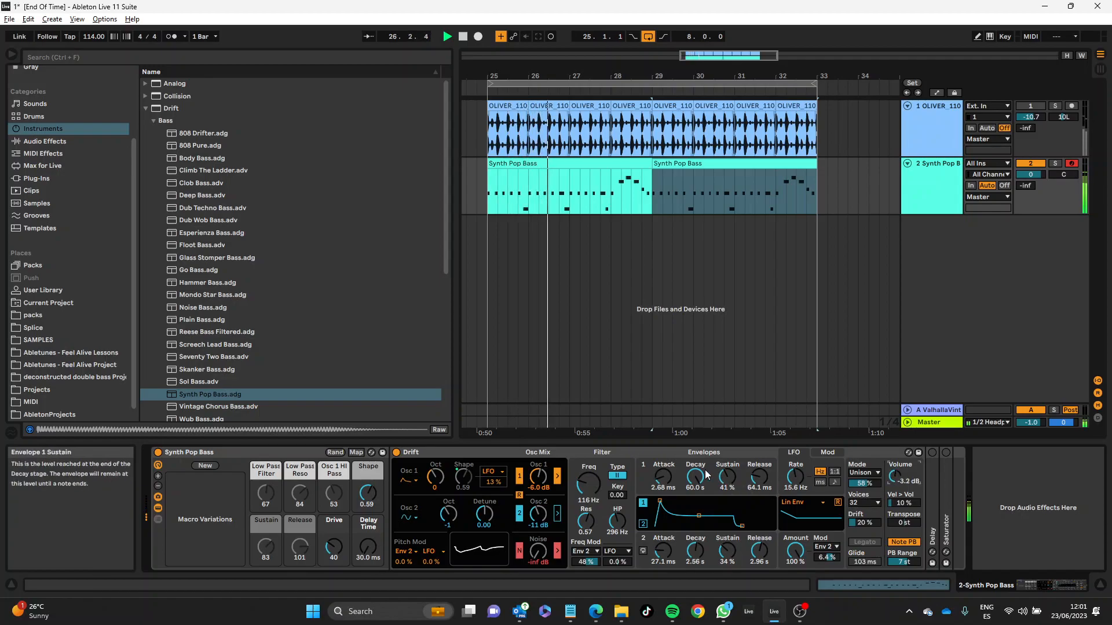
# Step: Compare low-pass filter type I with type II, keep type II and set the cutoff to 2.11 kHz
pyautogui.click(621, 476)
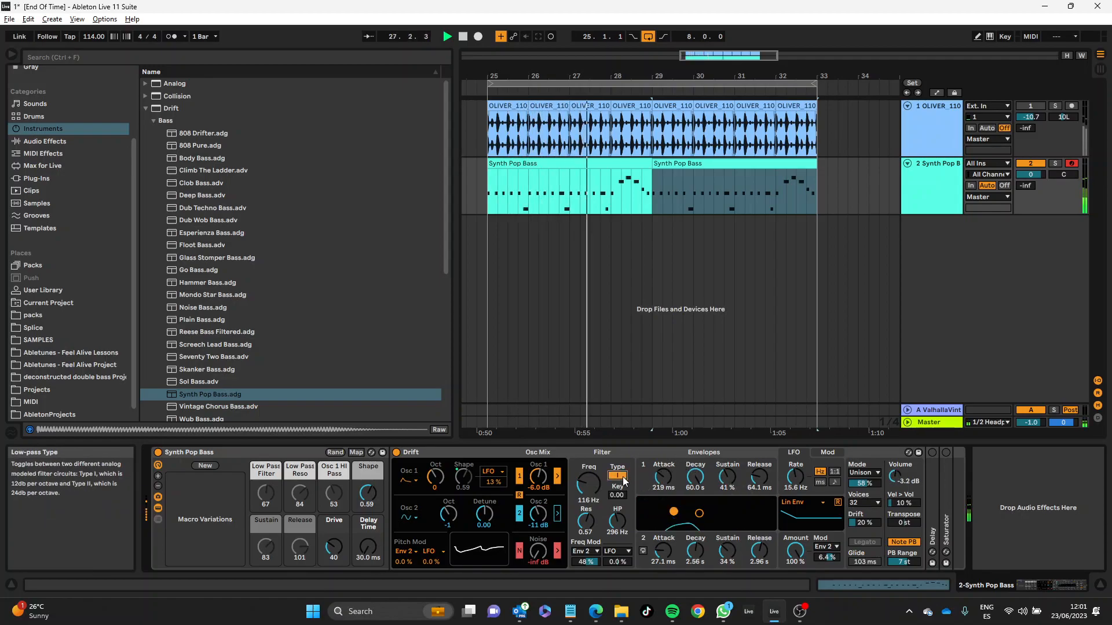
pyautogui.moveTo(591, 484)
pyautogui.mouseDown()
pyautogui.moveTo(591, 461)
pyautogui.moveTo(588, 472)
pyautogui.mouseUp()
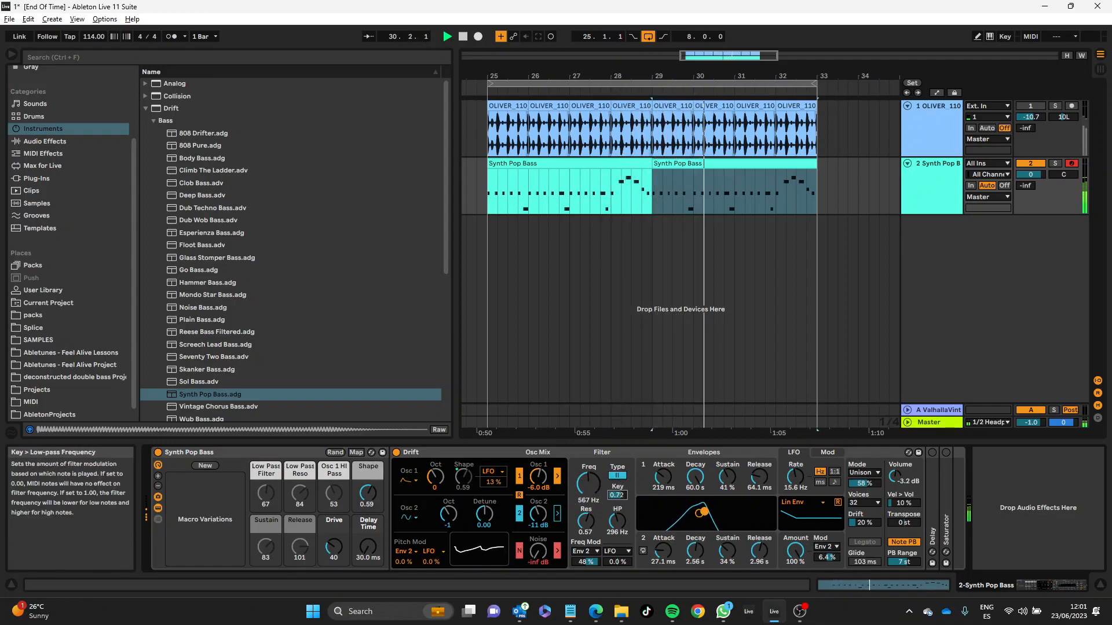
pyautogui.moveTo(591, 487); pyautogui.dragTo(591, 466)
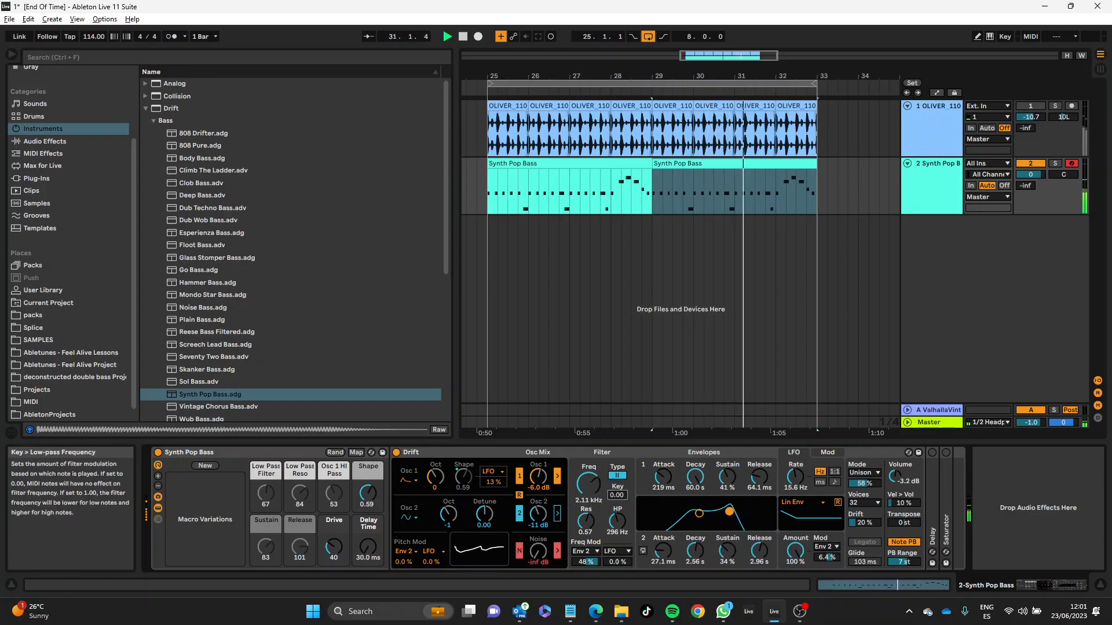
# Step: Set resonance 0.52 and high-pass 69.3 Hz, and reshape envelope 2 to attack 790 ms, decay 438 ms, sustain 56 %
pyautogui.moveTo(593, 519); pyautogui.dragTo(617, 524)
pyautogui.moveTo(666, 555); pyautogui.dragTo(728, 541)
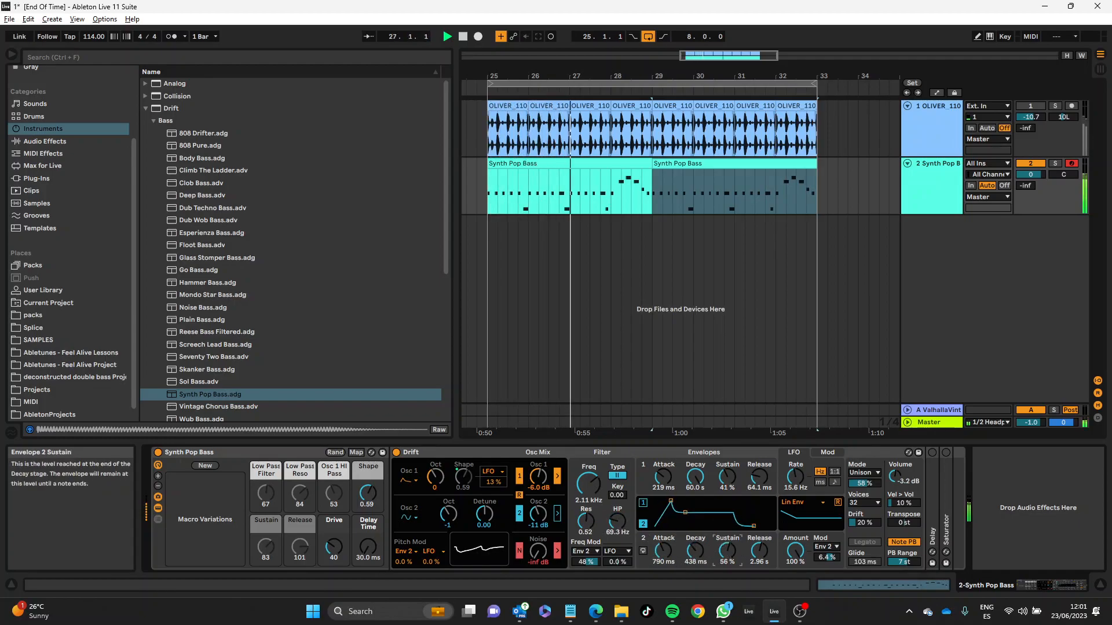
# Step: Lower the filter resonance to 0.43, try Velocity and Pressure as the low-pass modulation source, and settle on Slide
pyautogui.click(595, 551)
pyautogui.click(595, 544)
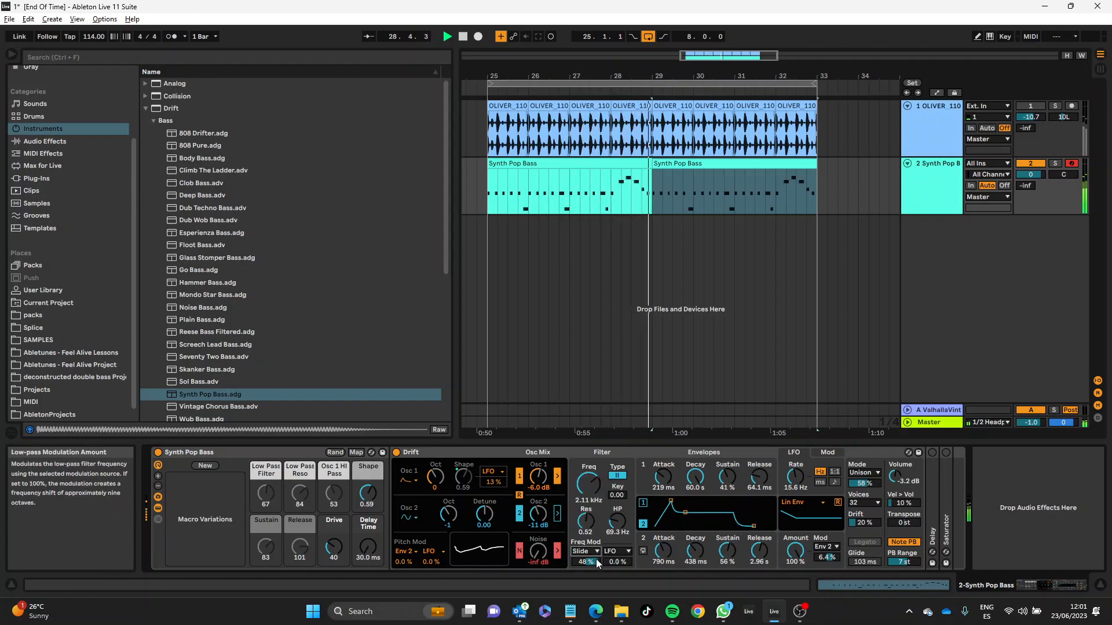
pyautogui.moveTo(586, 529); pyautogui.dragTo(600, 540)
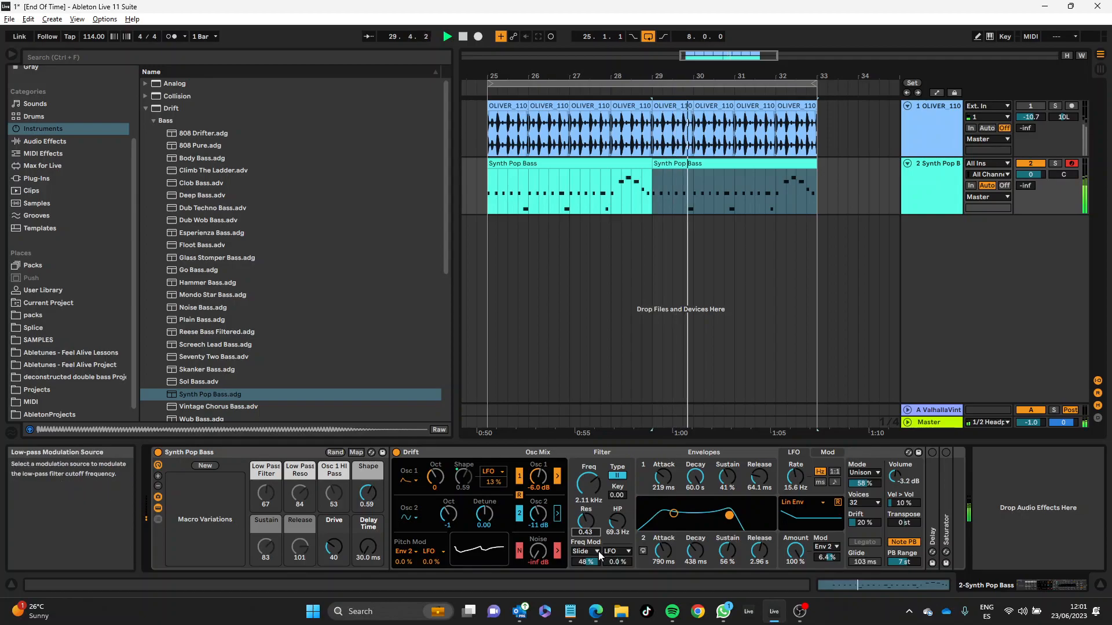
pyautogui.click(586, 556)
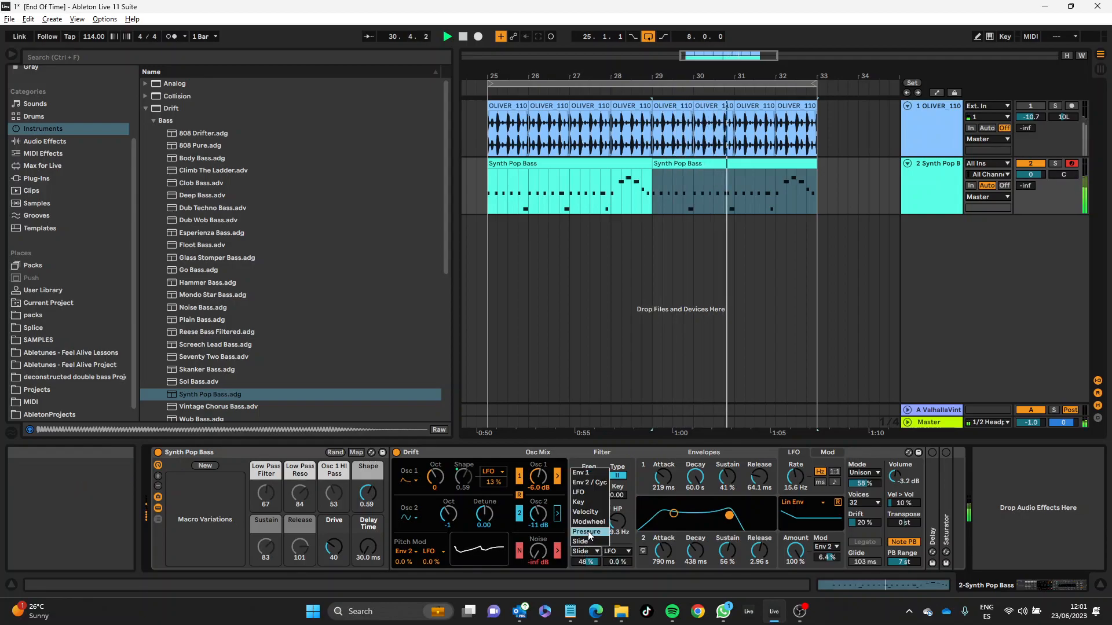
pyautogui.click(586, 527)
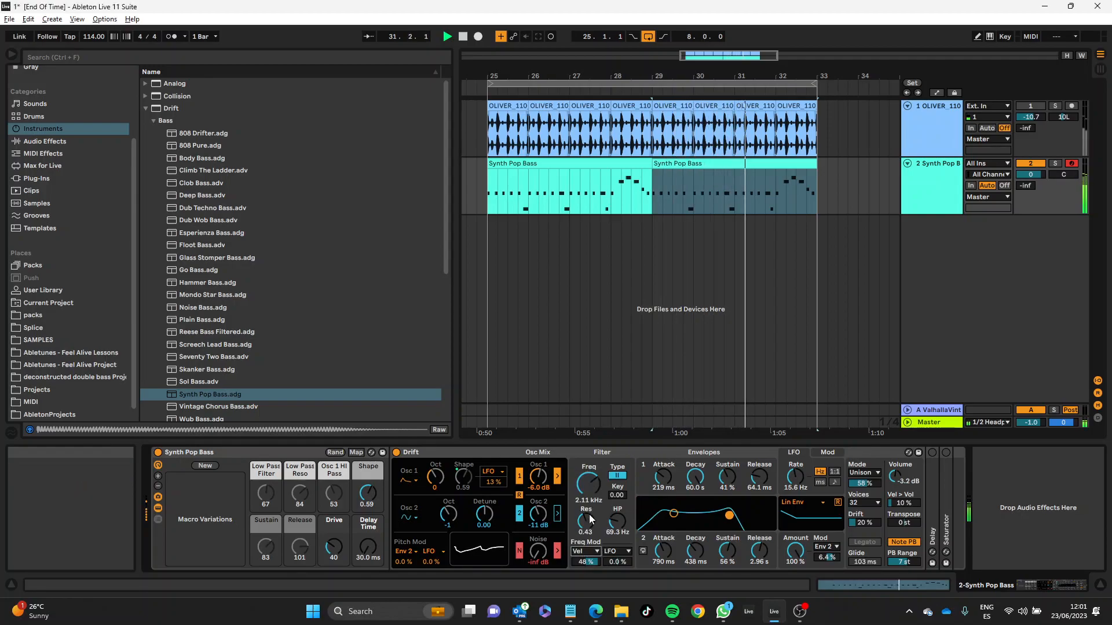
pyautogui.click(586, 552)
pyautogui.click(591, 554)
pyautogui.click(592, 554)
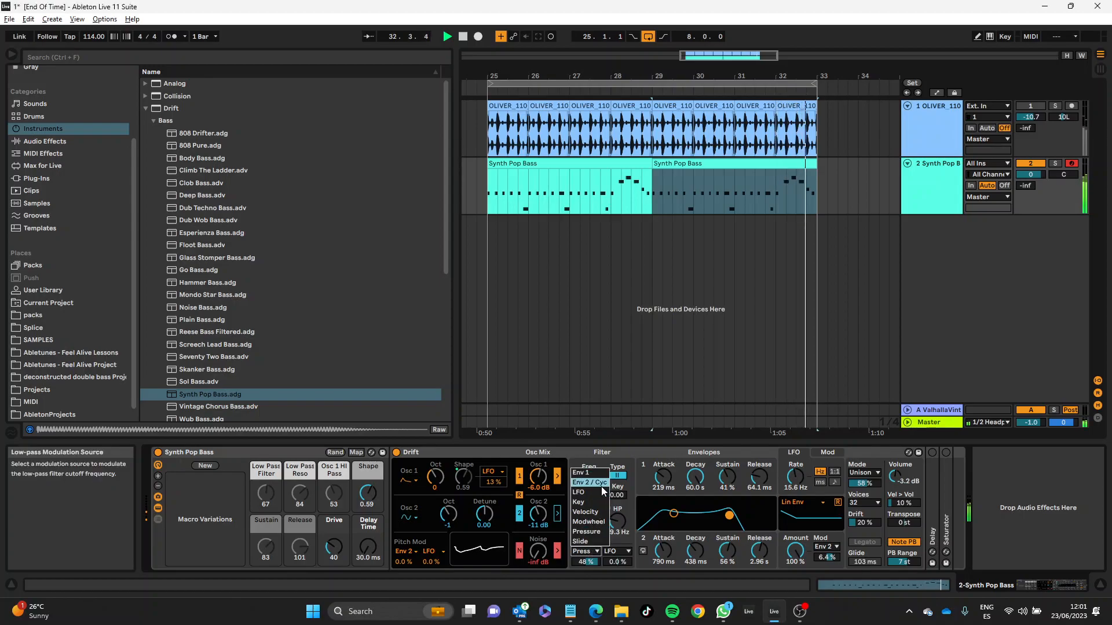
pyautogui.click(601, 487)
pyautogui.click(586, 551)
pyautogui.click(591, 553)
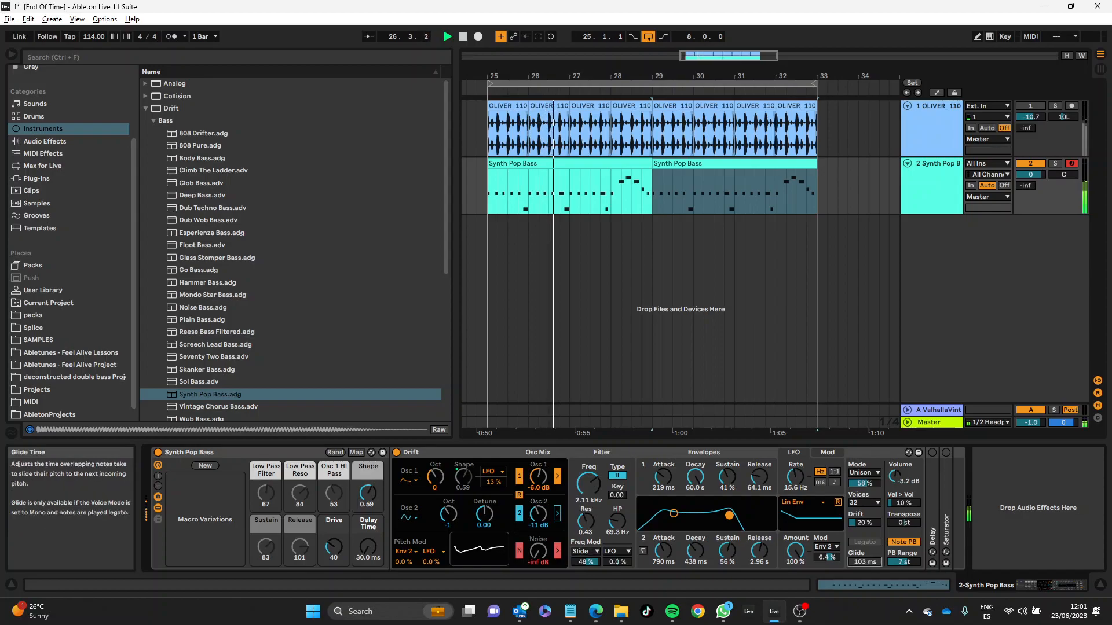
# Step: Set glide 43.0 ms, cutoff 15.7 kHz, resonance 0.61, high-pass 38.9 Hz, and envelope 1 attack 0.70 ms and decay 11.2 s
pyautogui.moveTo(864, 562); pyautogui.dragTo(864, 558)
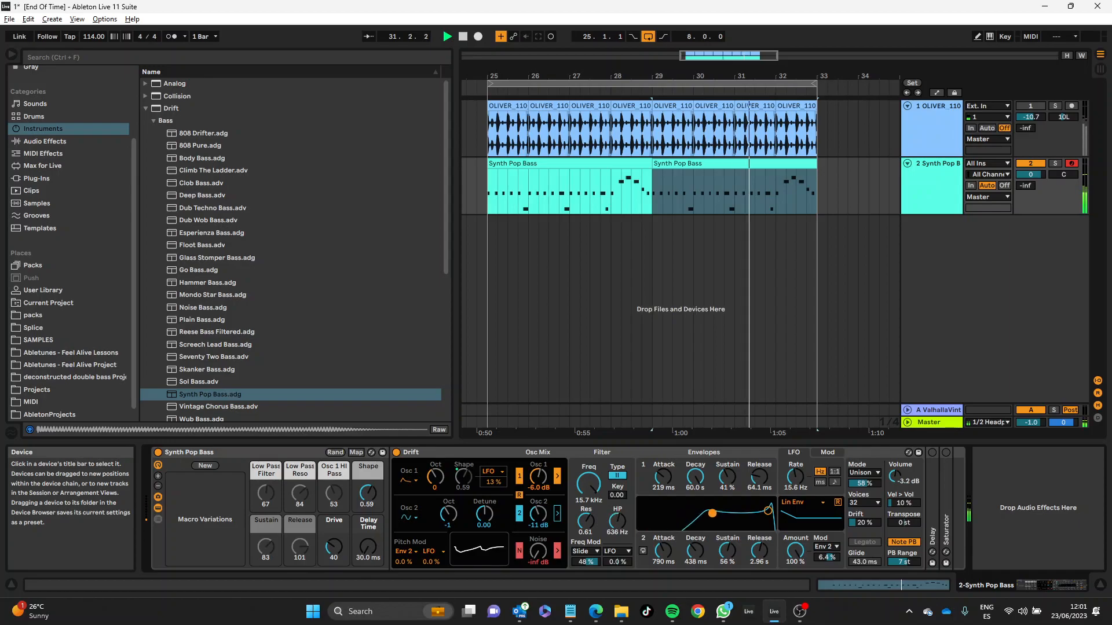
pyautogui.moveTo(664, 478); pyautogui.dragTo(663, 499)
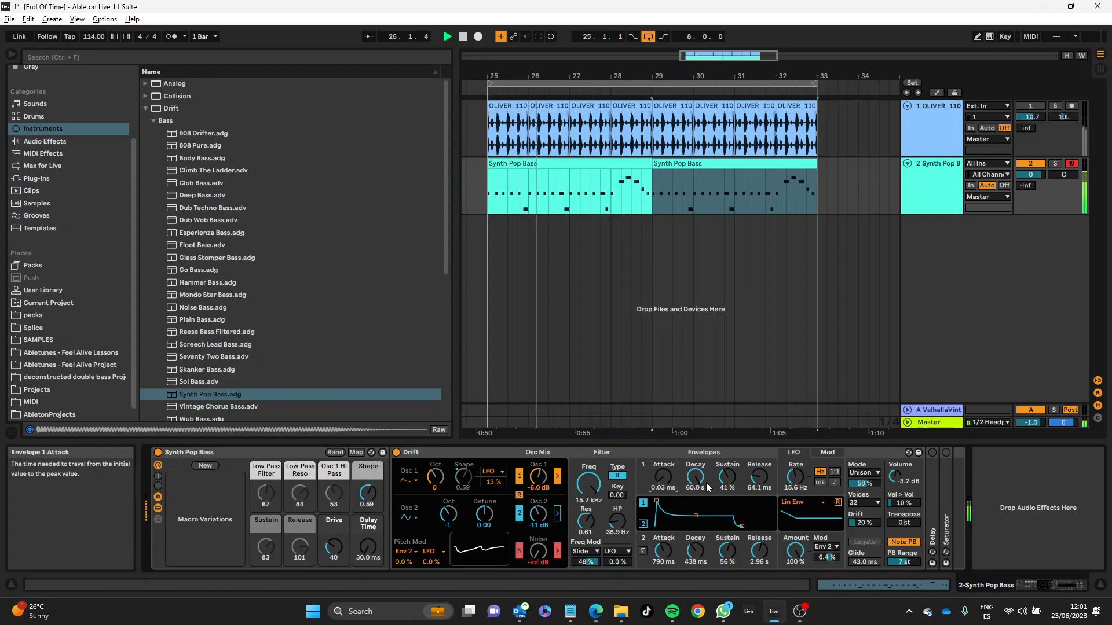
pyautogui.moveTo(702, 470); pyautogui.dragTo(702, 490)
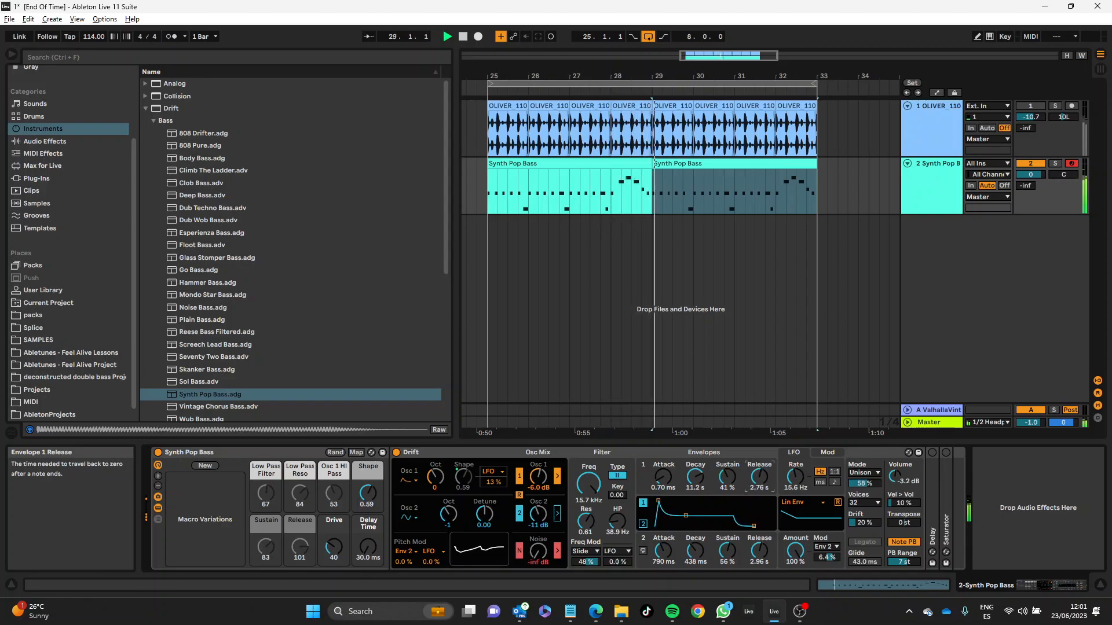
# Step: Set envelope 1 release 10.0 ms and envelope 2 attack 867 ms, release 38.3 s, and switch envelope 2 to cycling with tilt 0.37
pyautogui.moveTo(663, 550); pyautogui.dragTo(663, 574)
pyautogui.moveTo(758, 552); pyautogui.dragTo(758, 582)
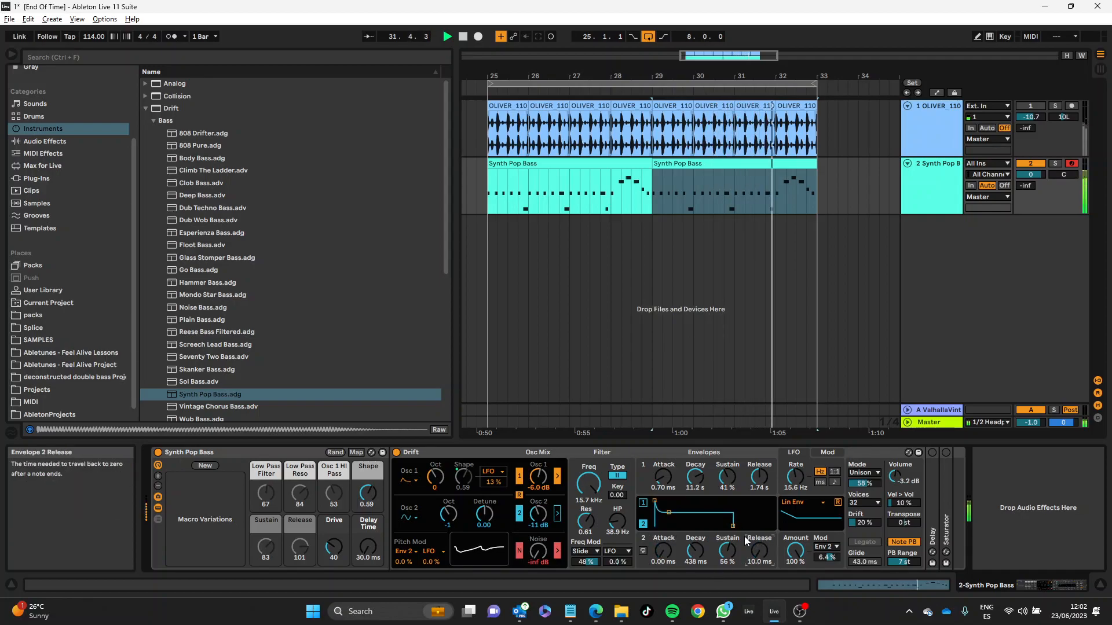
pyautogui.moveTo(761, 552); pyautogui.dragTo(761, 529)
pyautogui.moveTo(665, 552); pyautogui.dragTo(666, 535)
pyautogui.moveTo(743, 505); pyautogui.dragTo(750, 493)
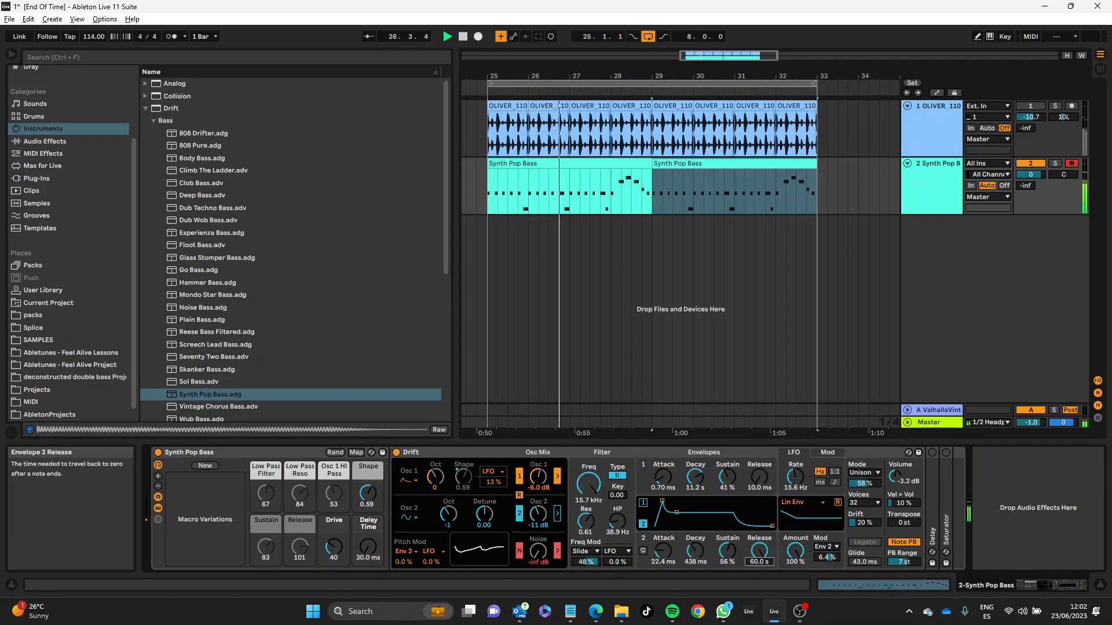
pyautogui.moveTo(663, 550); pyautogui.dragTo(663, 561)
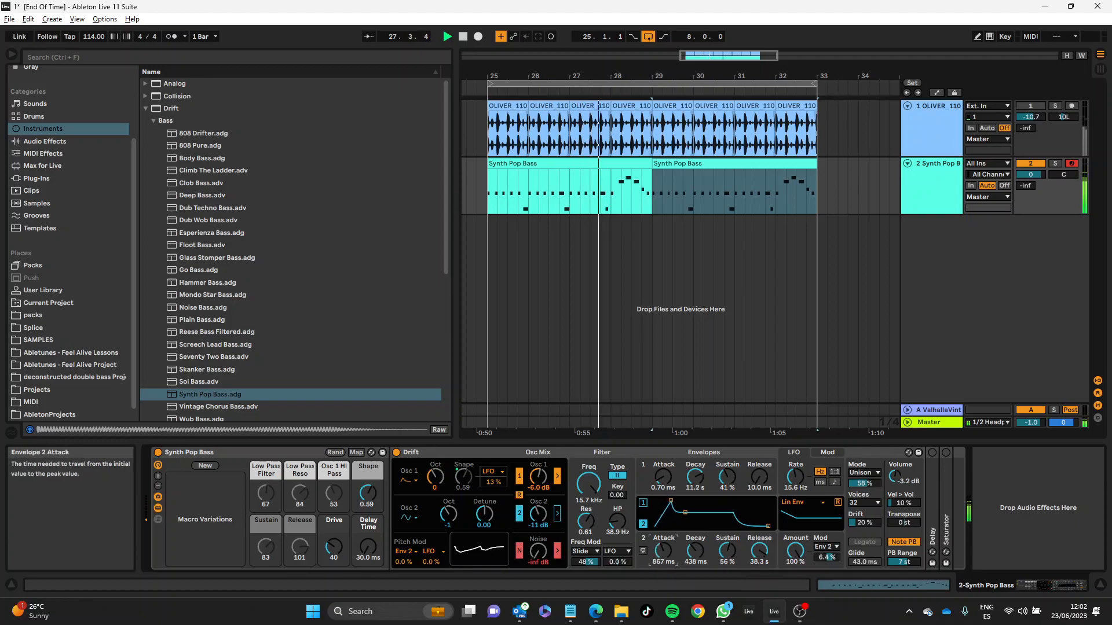
pyautogui.click(643, 552)
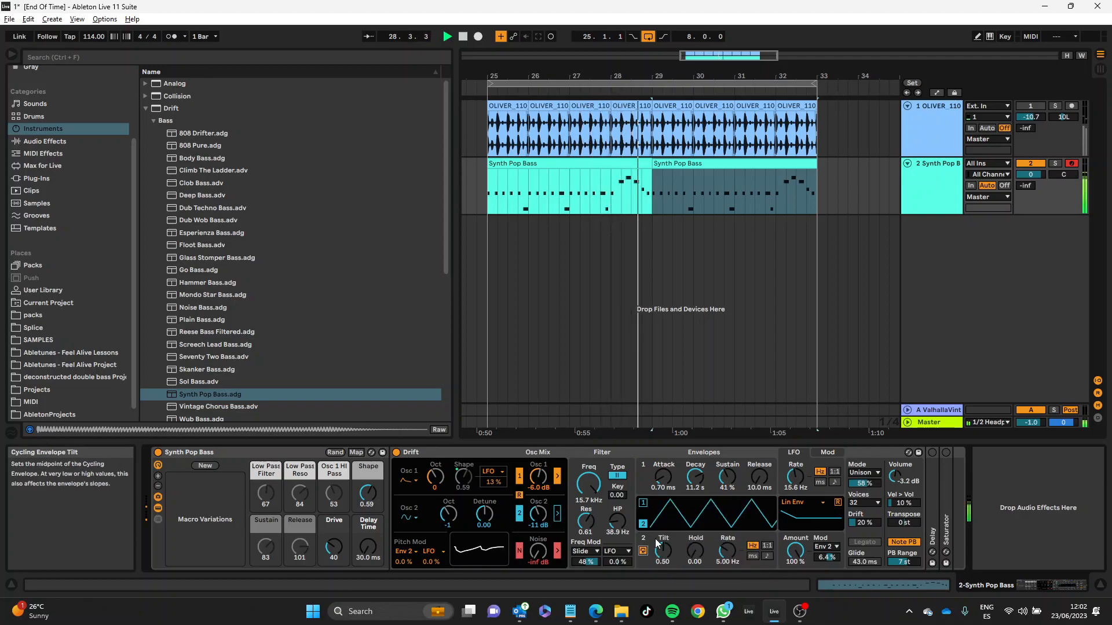
pyautogui.moveTo(664, 550); pyautogui.dragTo(664, 557)
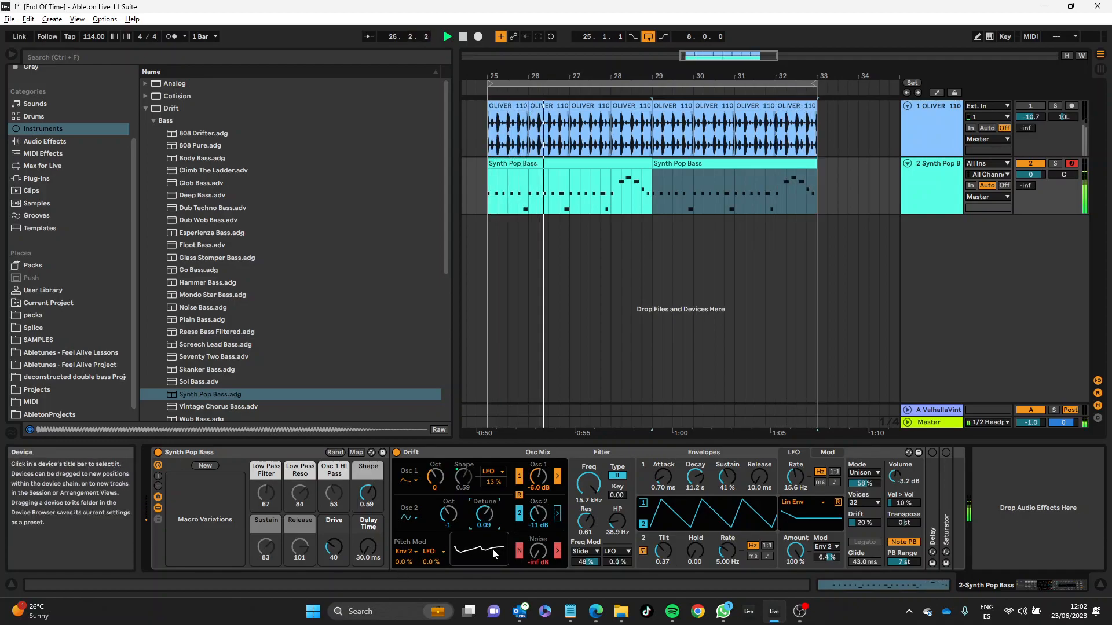
# Step: Mix oscillator 1 at -20 dB, oscillator 2 at 4.4 dB and noise at -37 dB, and audition the Delay at 343 ms
pyautogui.moveTo(529, 516); pyautogui.dragTo(529, 501)
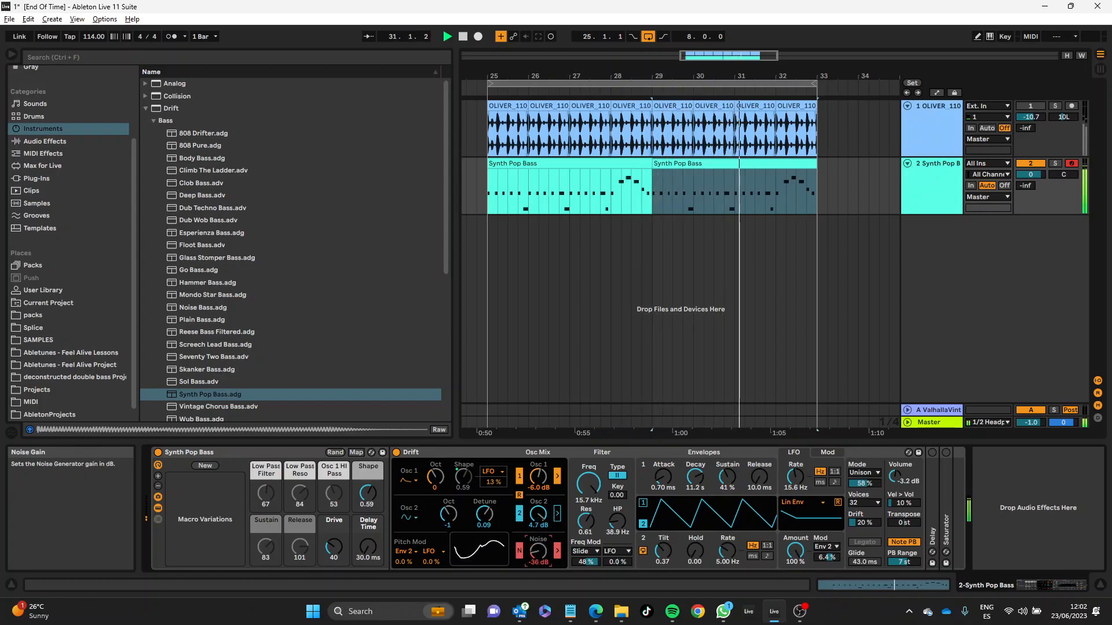
pyautogui.moveTo(538, 476); pyautogui.dragTo(539, 517)
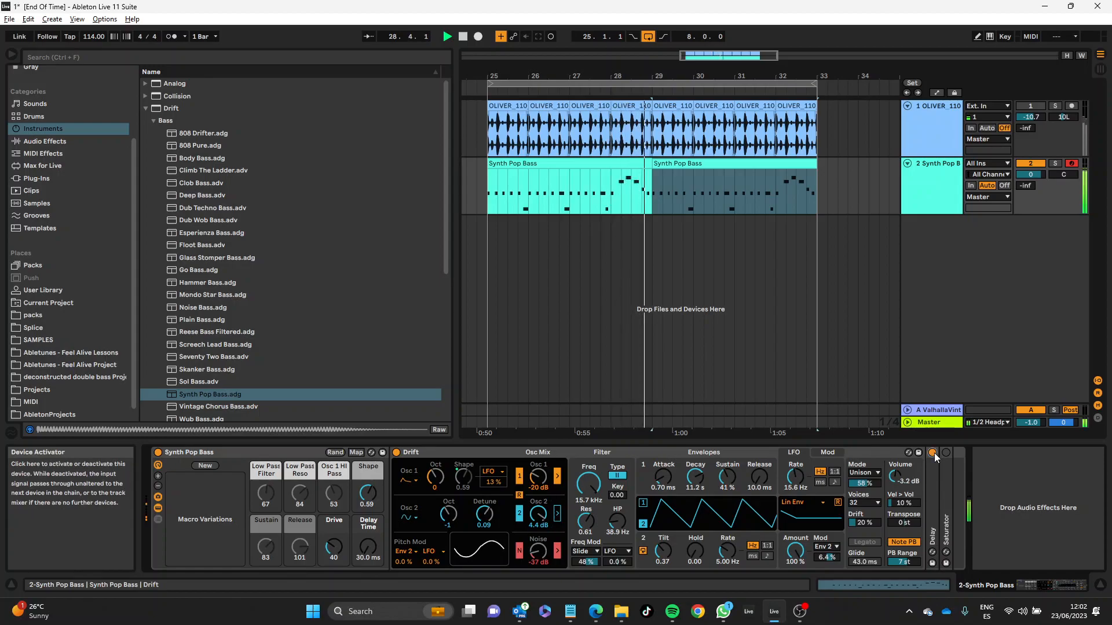
pyautogui.moveTo(368, 546); pyautogui.dragTo(367, 507)
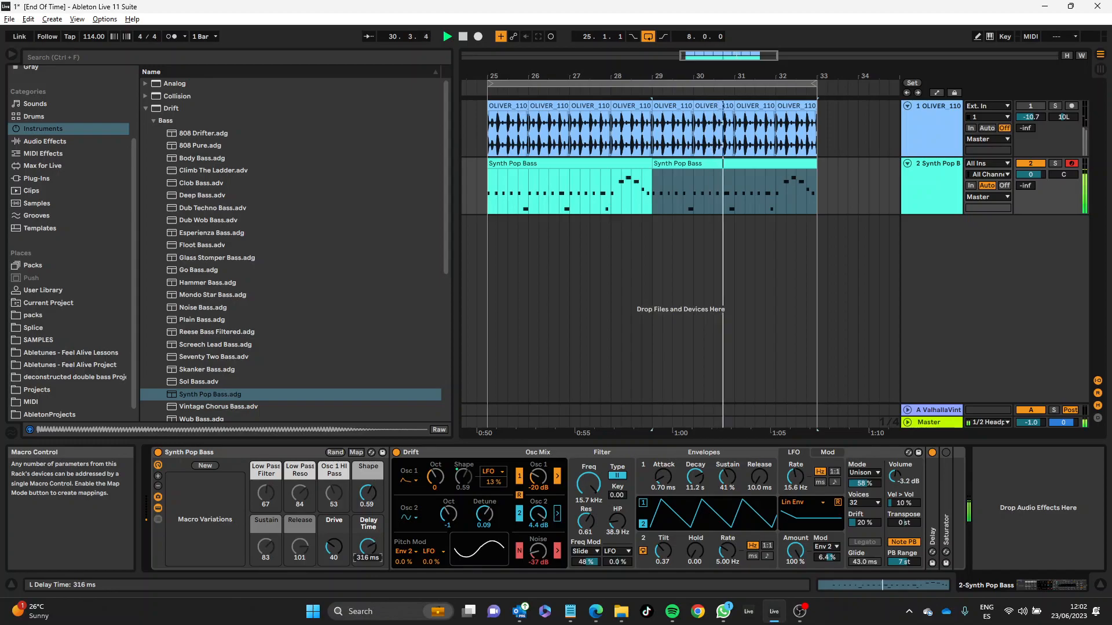
pyautogui.click(931, 452)
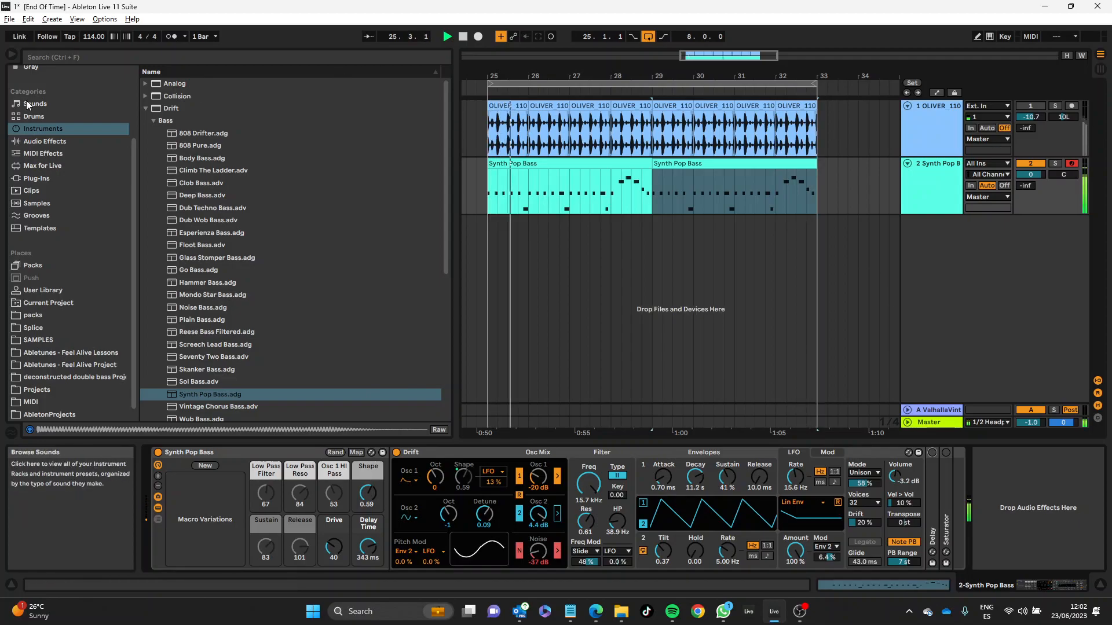
# Step: Search the browser's instruments for "val"
pyautogui.click(65, 55)
pyautogui.write('val')
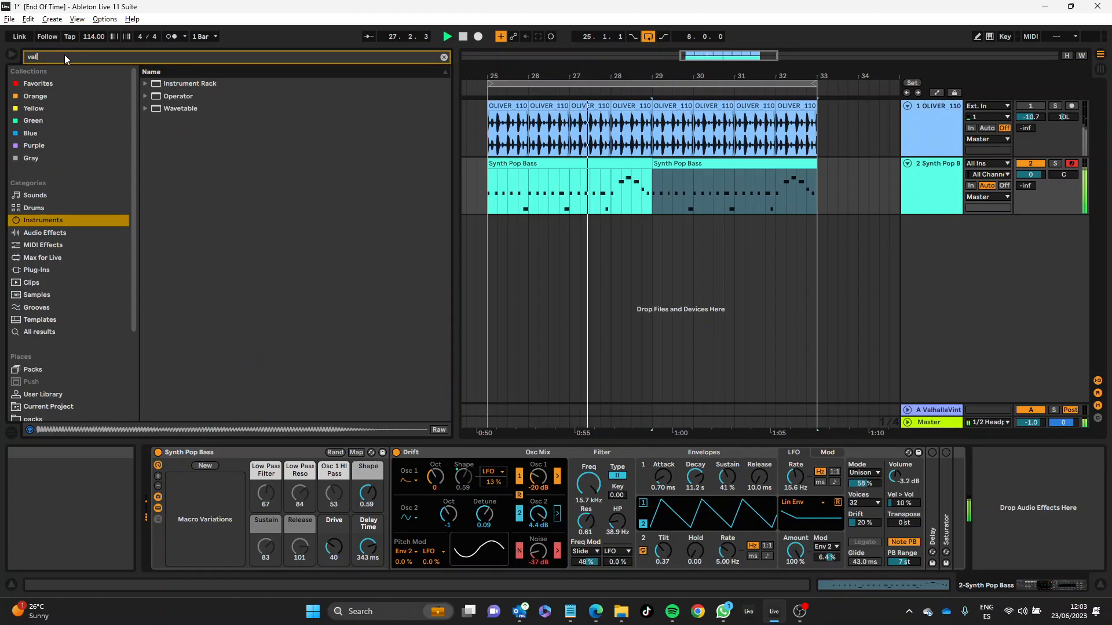
pyautogui.scroll(-3, 87, 361)
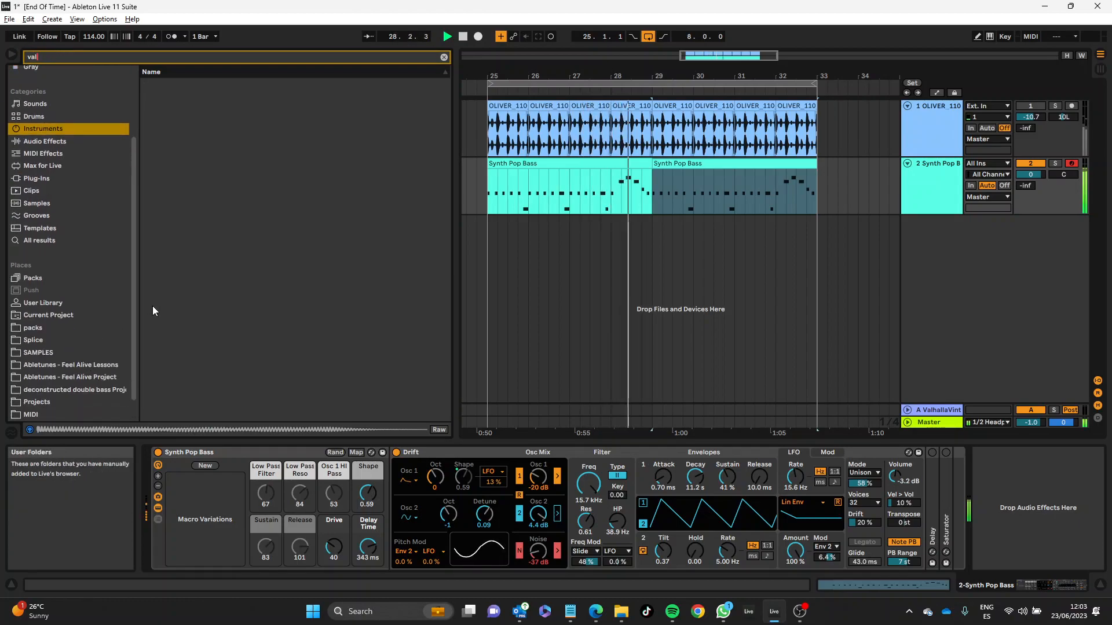
# Step: Unmute the drum loop track, centre its pan and set its volume to -6.7 dB
pyautogui.click(1038, 106)
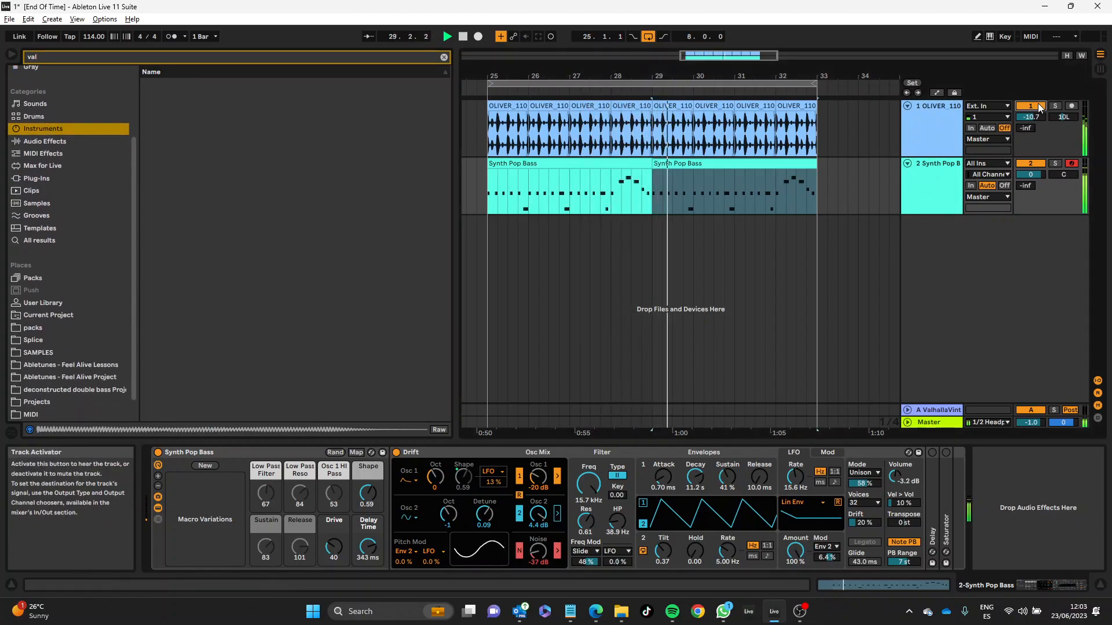
pyautogui.moveTo(1035, 118); pyautogui.dragTo(1034, 111)
pyautogui.doubleClick(1065, 119)
pyautogui.click(946, 135)
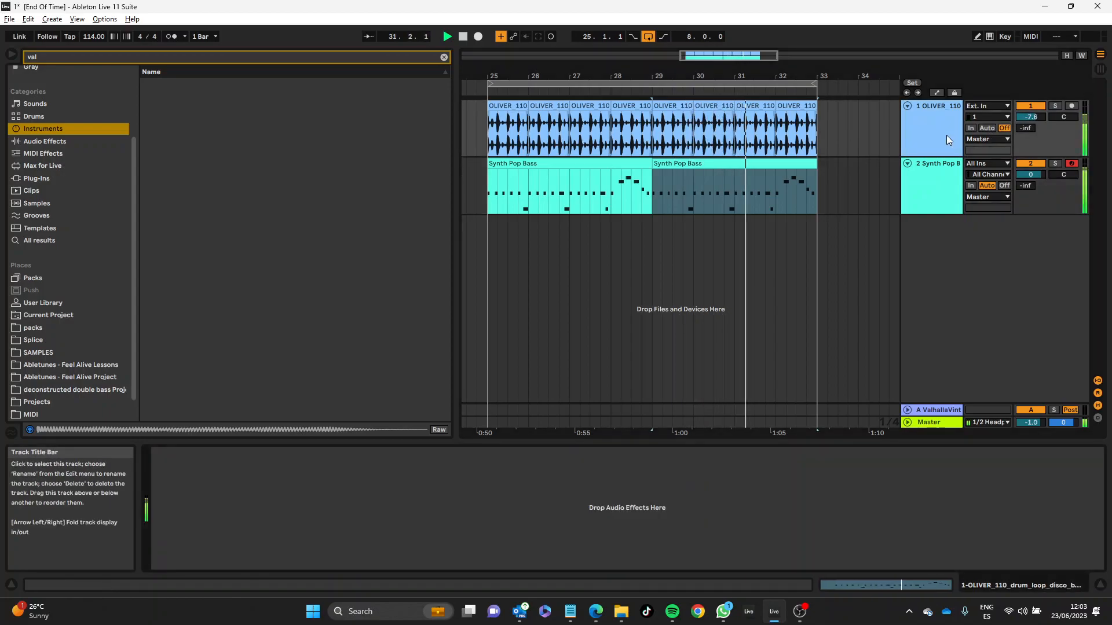
pyautogui.click(961, 180)
pyautogui.moveTo(1030, 117); pyautogui.dragTo(1031, 118)
# Step: List the Valhalla plug-ins, raise the bass track's send to the ValhallaVintageVerb return to 0 dB, and mute the drum track
pyautogui.click(57, 57)
pyautogui.click(34, 179)
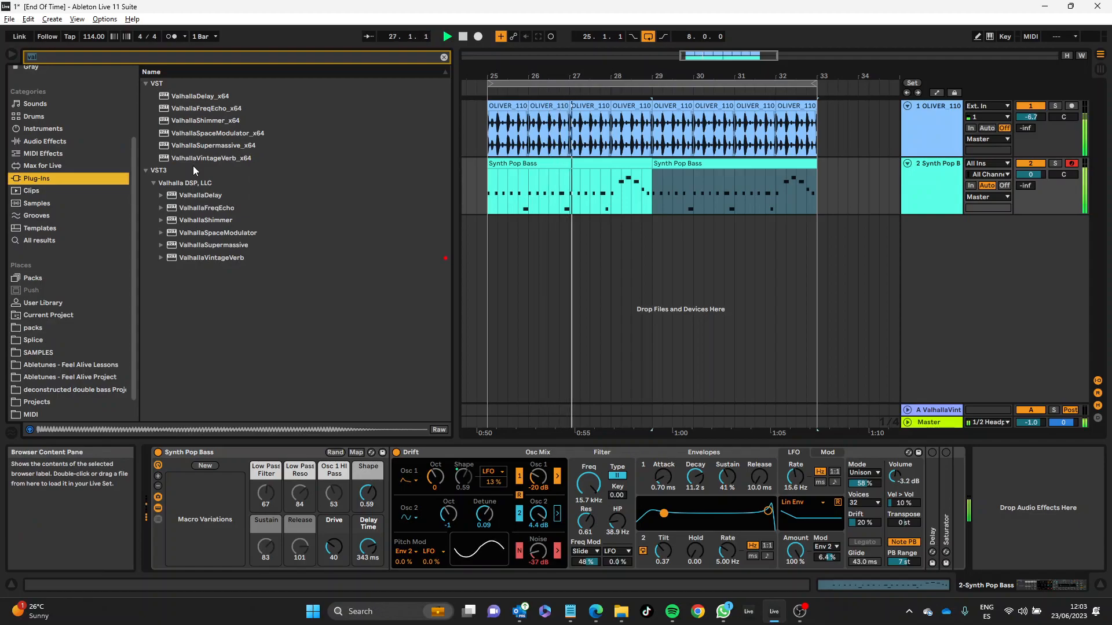
pyautogui.click(934, 410)
pyautogui.moveTo(1025, 185); pyautogui.dragTo(1025, 165)
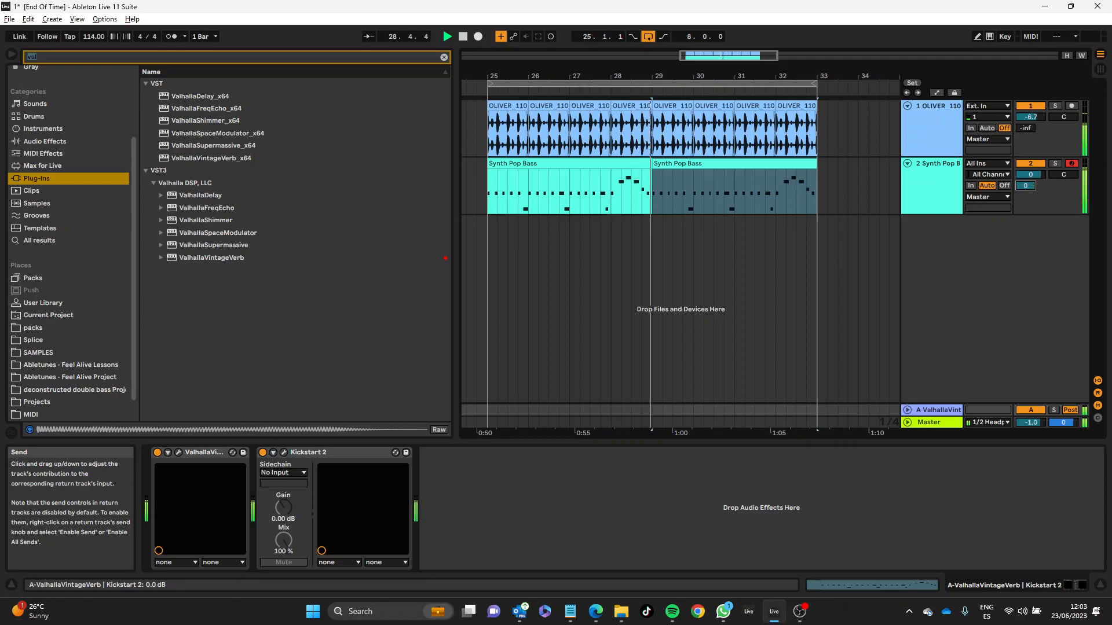
pyautogui.click(1031, 107)
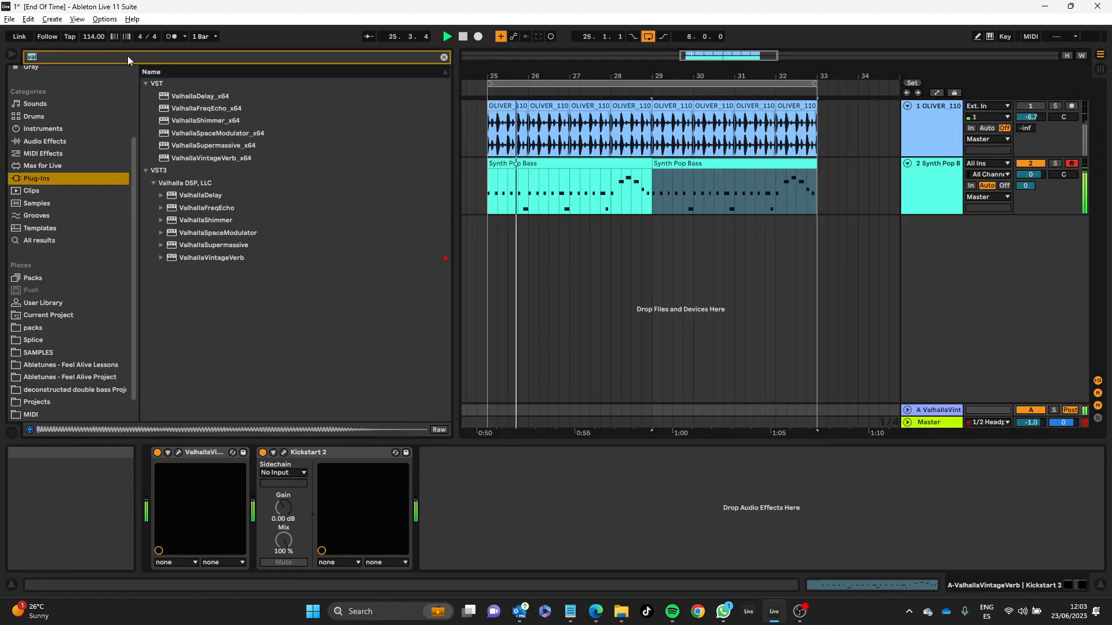
# Step: Find Kickstart 2 with the search "kic", add it to the Synth Pop Bass track, and bring the drum track back at -4.9 dB
pyautogui.write('ke')
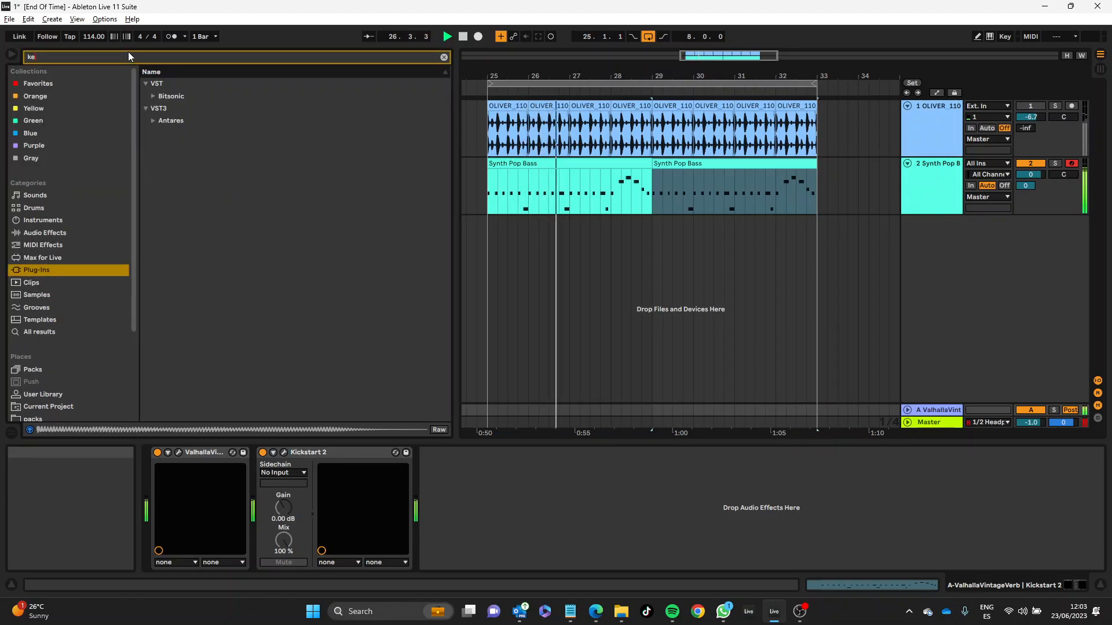
pyautogui.click(153, 119)
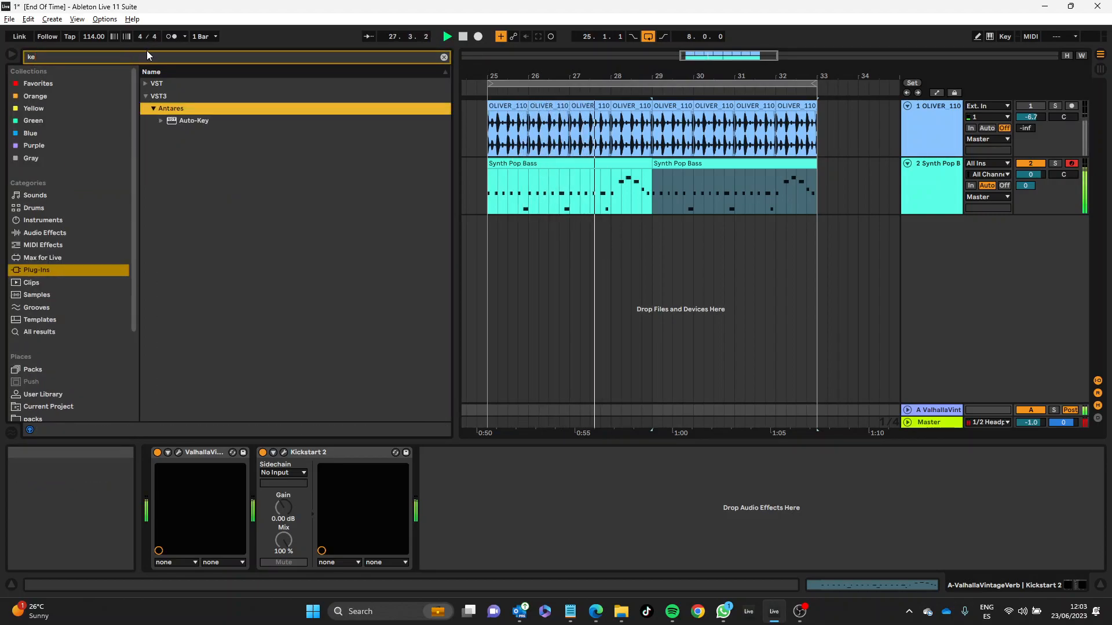
pyautogui.click(147, 52)
pyautogui.press('BackSpace')
pyautogui.write('ic')
pyautogui.click(151, 108)
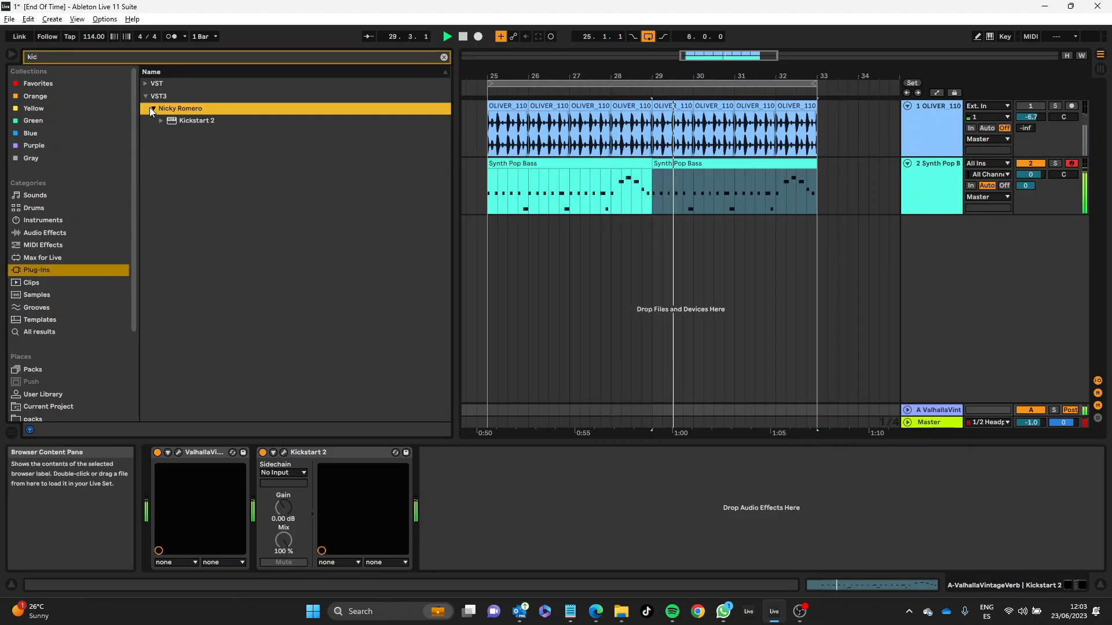
pyautogui.moveTo(172, 120); pyautogui.dragTo(589, 210)
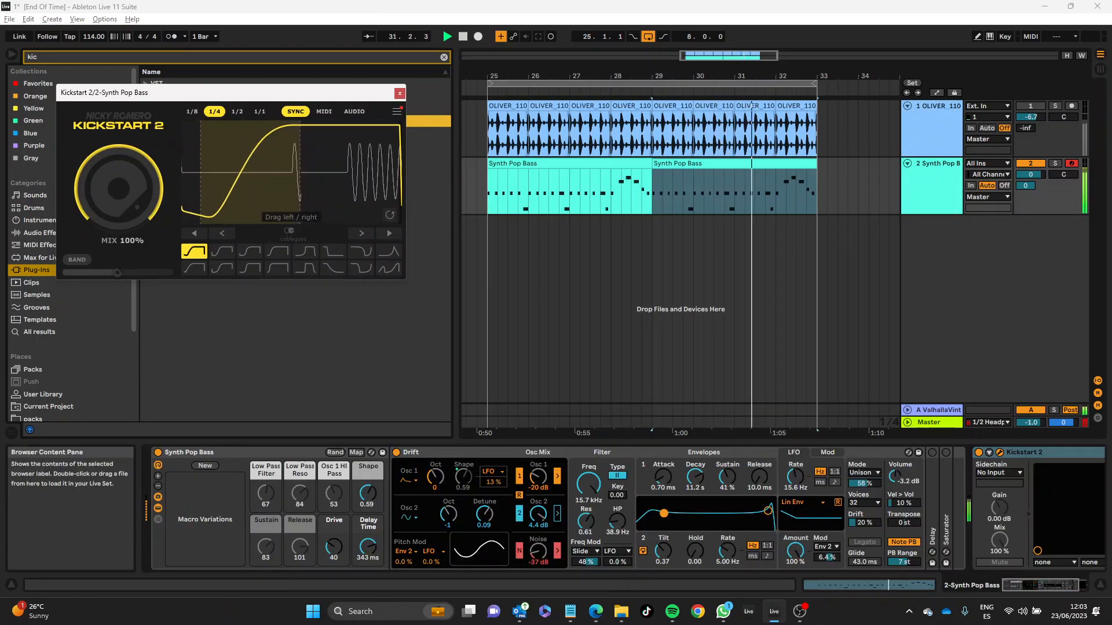
pyautogui.moveTo(267, 100); pyautogui.dragTo(343, 151)
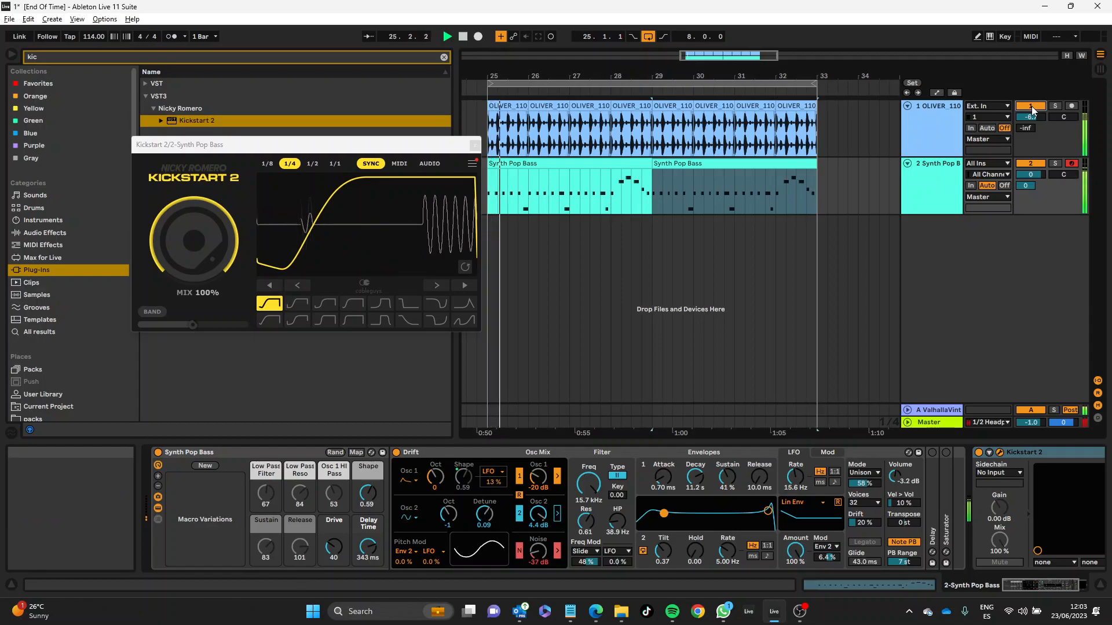
pyautogui.moveTo(1019, 117); pyautogui.dragTo(1020, 107)
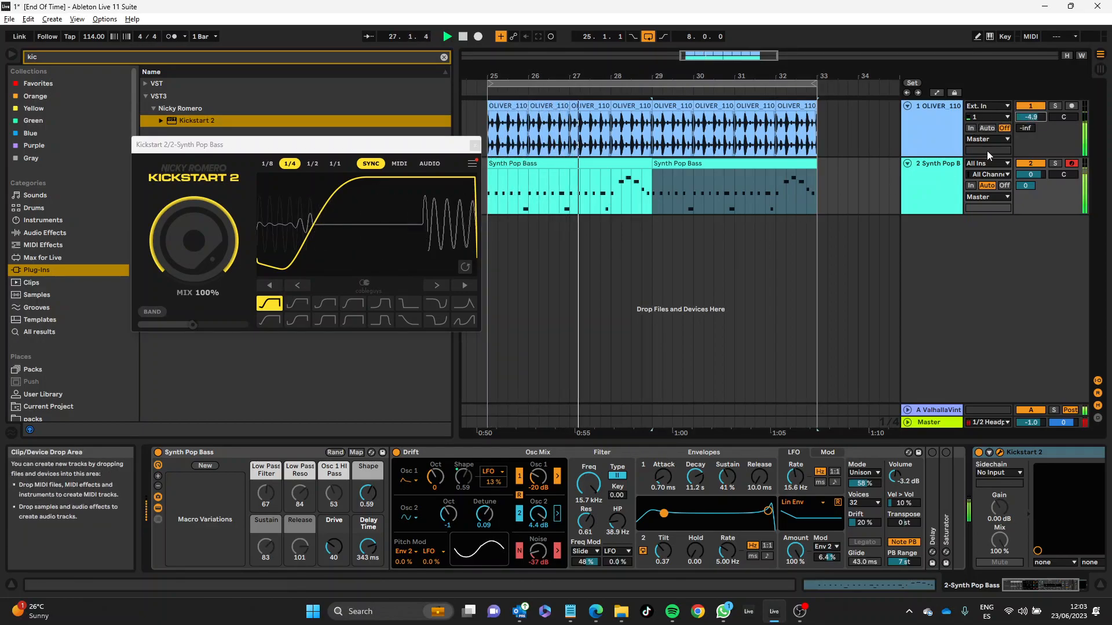
# Step: Rebalance Drift to oscillator 1 at 1.3 dB, oscillator 2 at -19 dB with detune 0.44, noise at -64 dB, and toggle the noise's filter routing
pyautogui.click(943, 188)
pyautogui.moveTo(538, 514); pyautogui.dragTo(538, 530)
pyautogui.moveTo(538, 476); pyautogui.dragTo(538, 463)
pyautogui.moveTo(538, 515); pyautogui.dragTo(538, 518)
pyautogui.moveTo(538, 478); pyautogui.dragTo(538, 473)
pyautogui.moveTo(538, 514); pyautogui.dragTo(538, 524)
pyautogui.moveTo(538, 477); pyautogui.dragTo(538, 472)
pyautogui.moveTo(538, 514); pyautogui.dragTo(538, 517)
pyautogui.moveTo(356, 249)
pyautogui.mouseDown()
pyautogui.moveTo(459, 249)
pyautogui.moveTo(353, 249)
pyautogui.moveTo(365, 249)
pyautogui.mouseUp()
pyautogui.moveTo(485, 514); pyautogui.dragTo(539, 568)
pyautogui.click(557, 552)
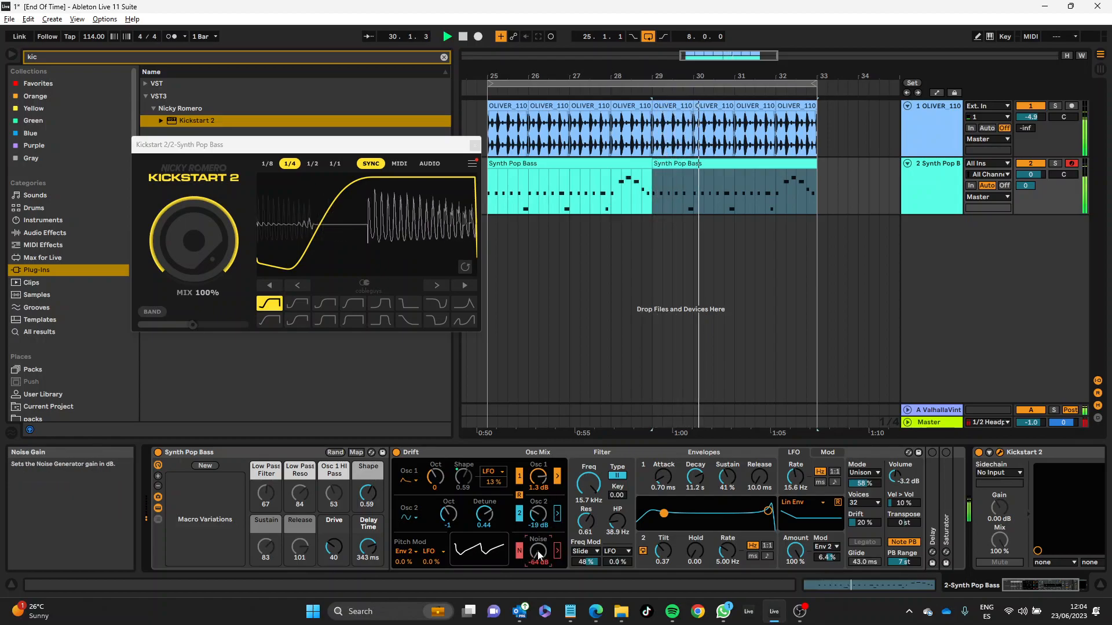
# Step: Set Drift's second pitch modulation source to Slide and oscillator 2's octave to 0, and stop playback
pyautogui.click(432, 552)
pyautogui.click(437, 540)
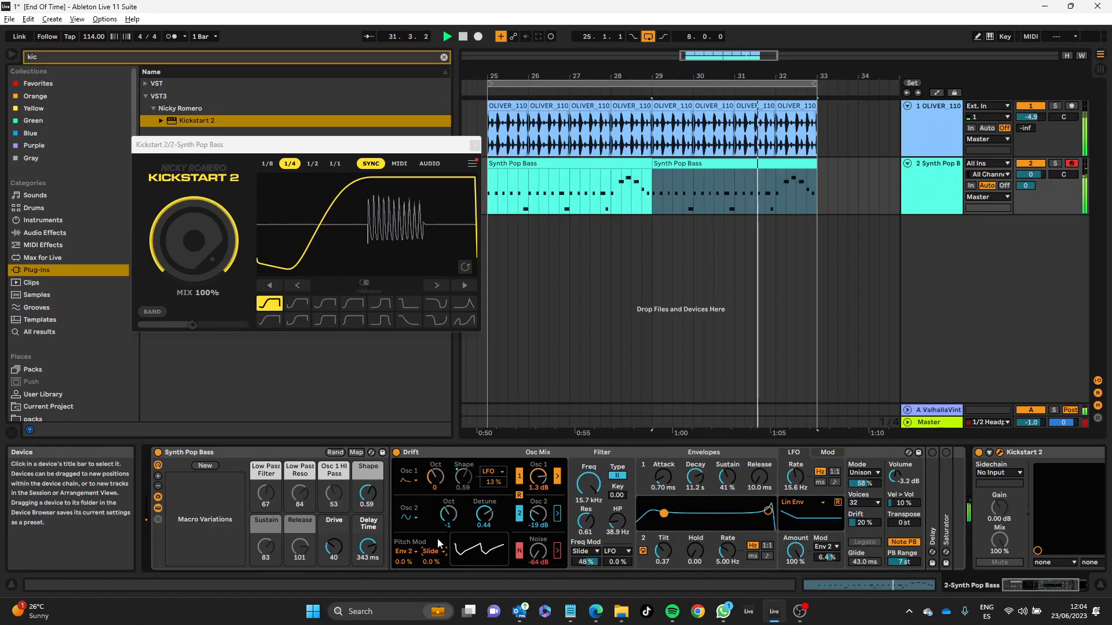
pyautogui.moveTo(449, 514); pyautogui.dragTo(446, 615)
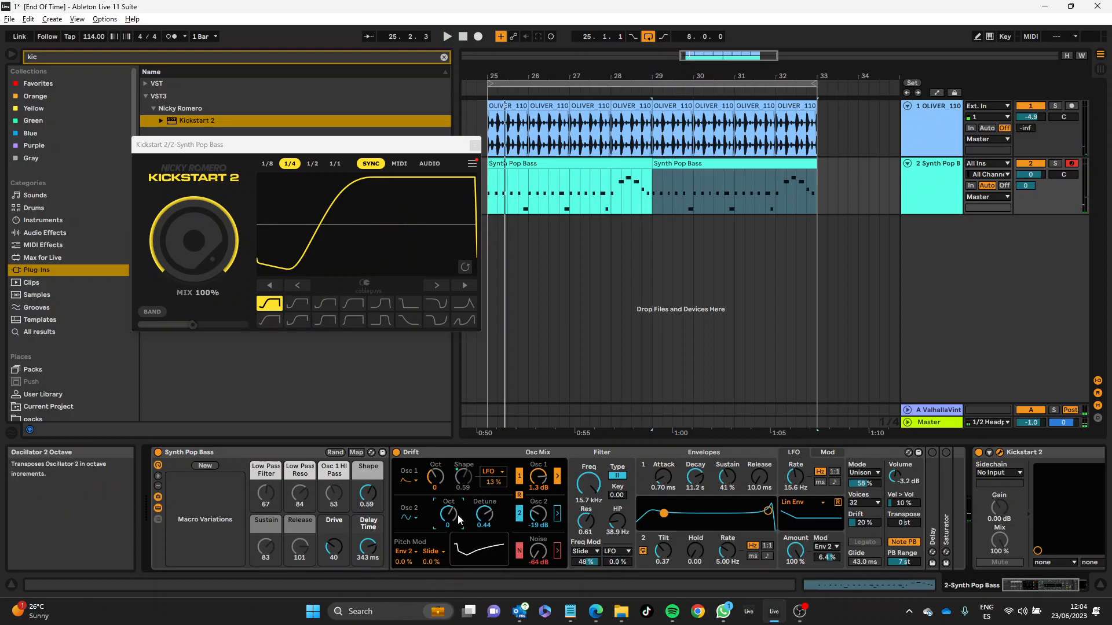
pyautogui.click(410, 518)
pyautogui.click(472, 456)
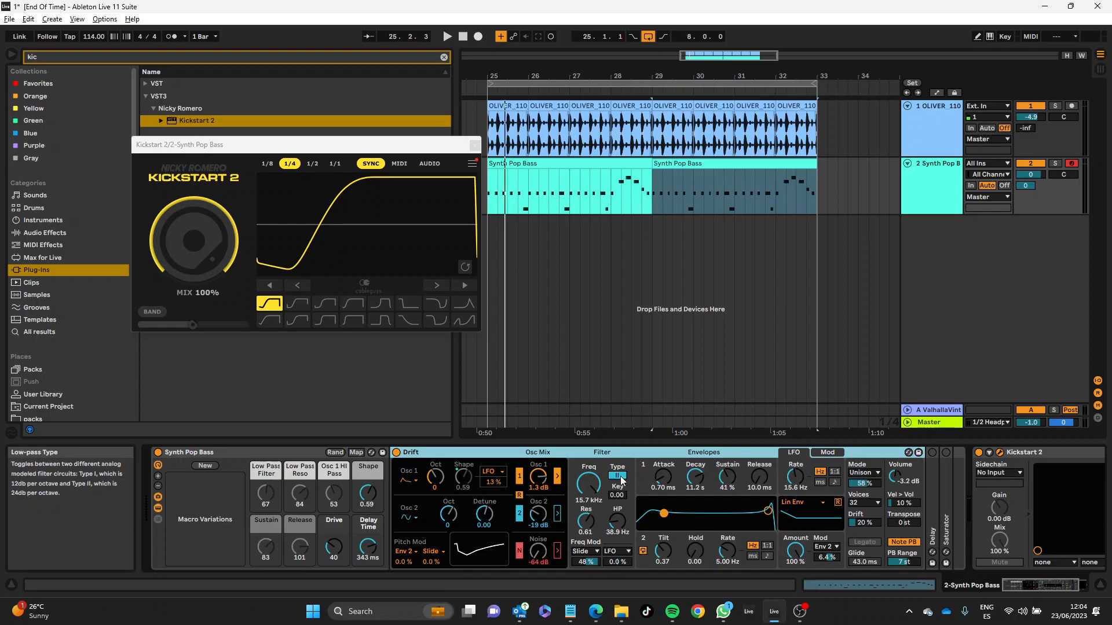
# Step: Lower Drift's low-pass filter frequency to 1.79 kHz, set envelope 1's attack to 12.2 ms, and start playback
pyautogui.moveTo(588, 483); pyautogui.dragTo(589, 510)
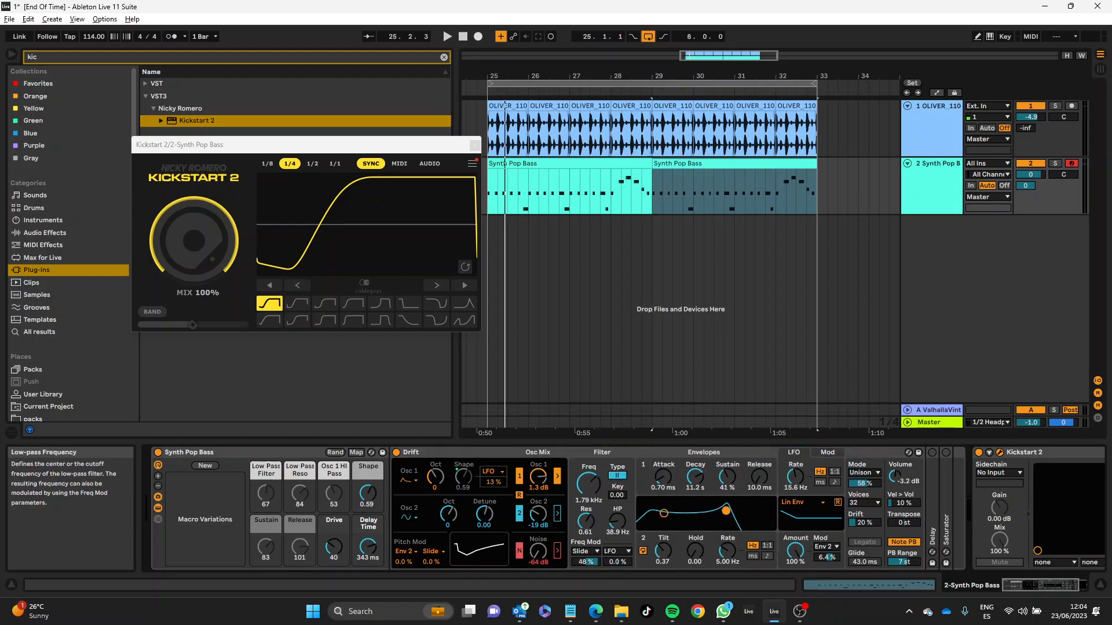
pyautogui.moveTo(655, 484); pyautogui.dragTo(655, 478)
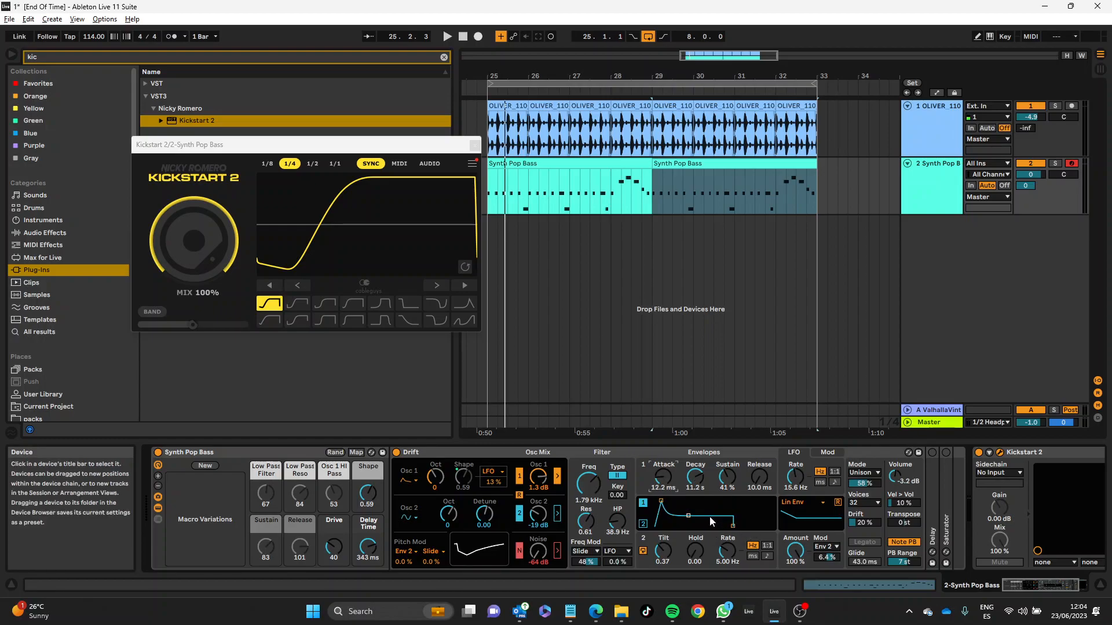
pyautogui.press('space')
# Step: Set Drift's oscillator 1 gain to -3.0 dB and oscillator 2 gain to -7.3 dB, with both oscillators' octaves at -1
pyautogui.moveTo(539, 477); pyautogui.dragTo(533, 515)
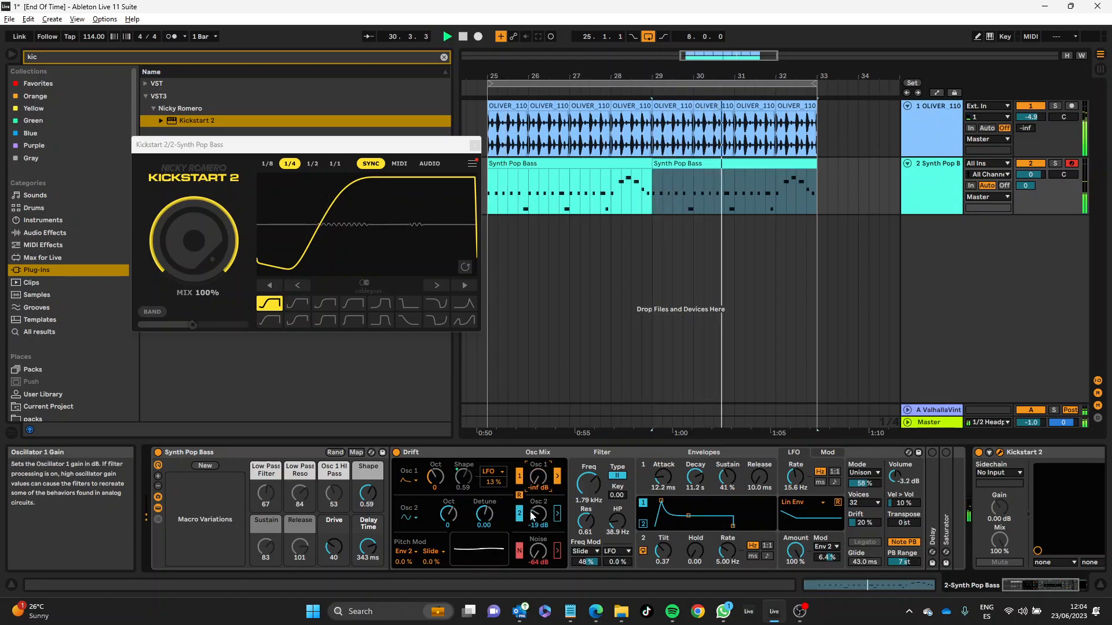
pyautogui.moveTo(533, 516); pyautogui.dragTo(539, 444)
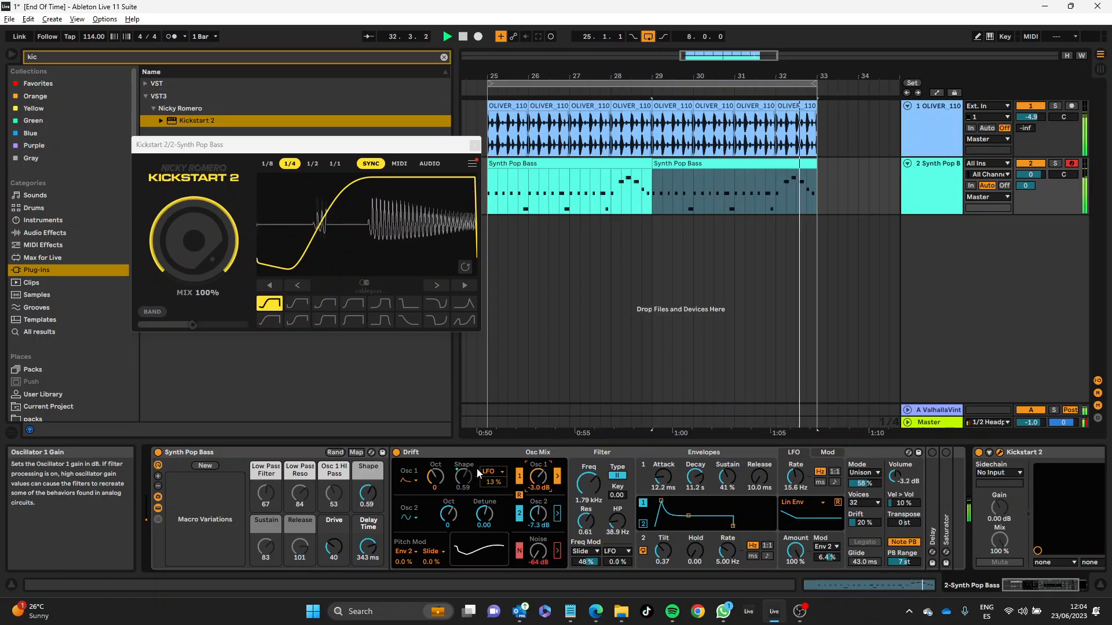
pyautogui.moveTo(435, 476); pyautogui.dragTo(448, 524)
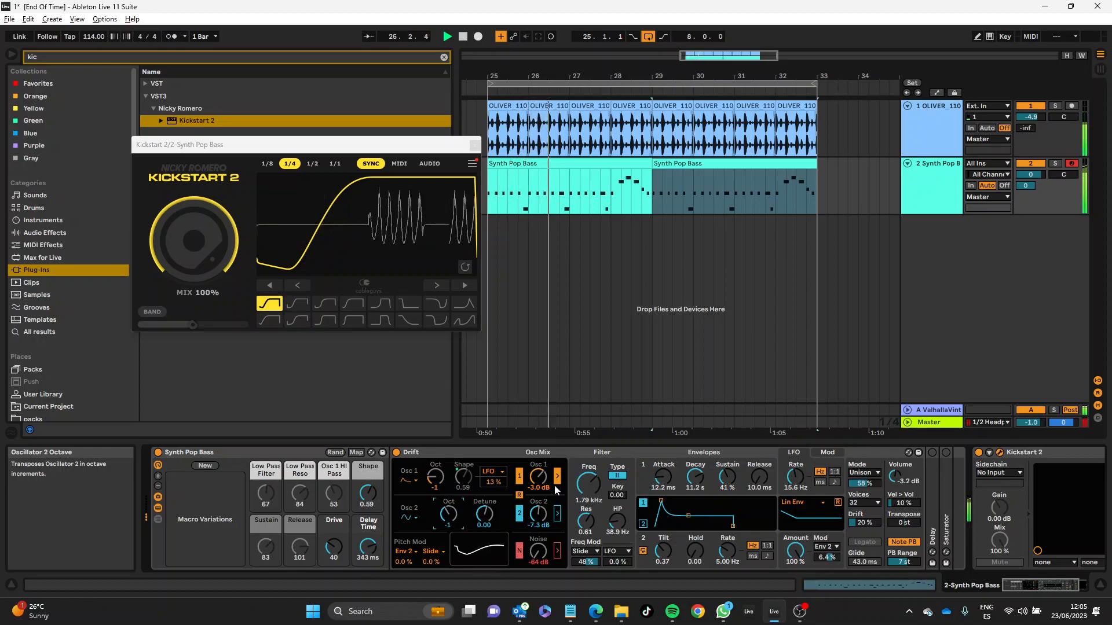
# Step: Close the Kickstart 2 plug-in window and select the Drift device
pyautogui.moveTo(725, 600)
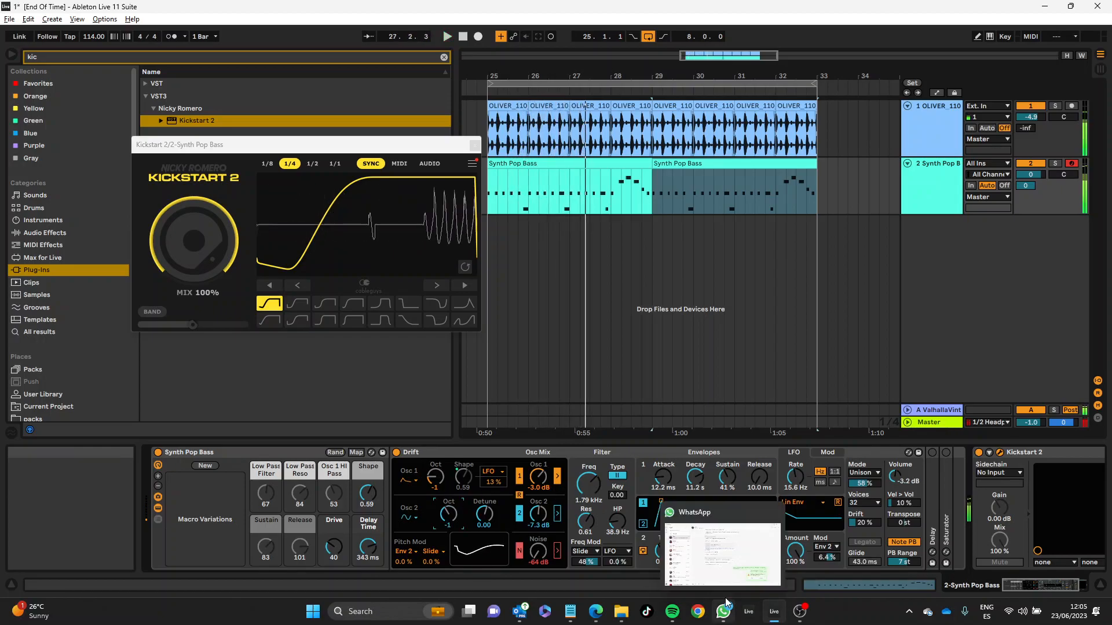
pyautogui.click(475, 145)
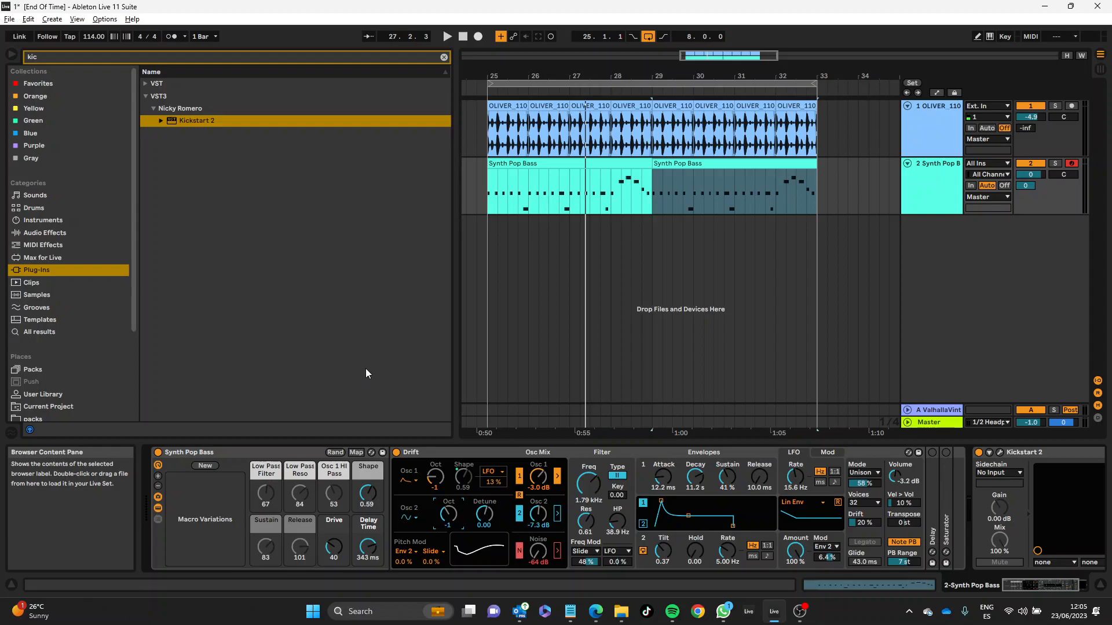
pyautogui.click(462, 456)
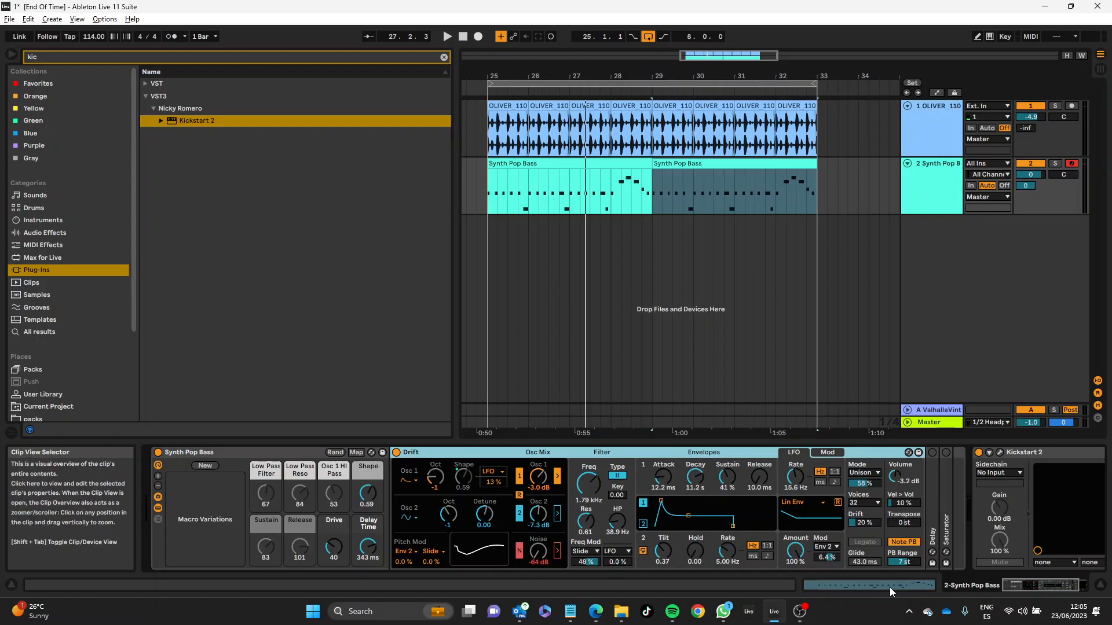
# Step: Clear the browser search and browse the instruments, collapsing the Drift folder and expanding Analog's presets, and reselect the Drift device
pyautogui.click(58, 221)
pyautogui.click(443, 57)
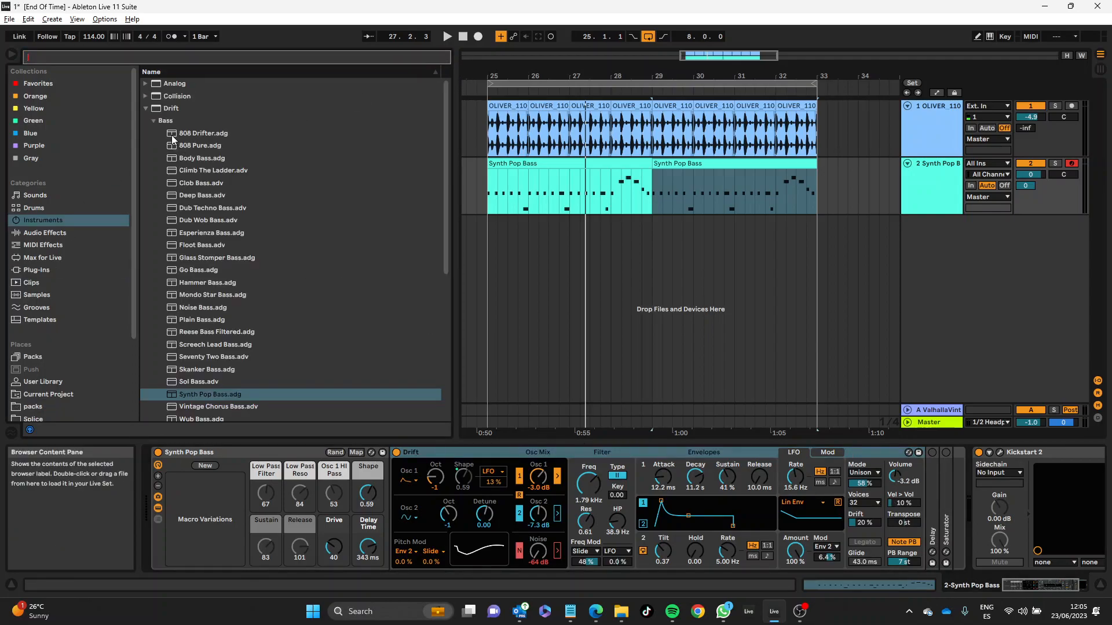
pyautogui.click(147, 108)
pyautogui.click(150, 83)
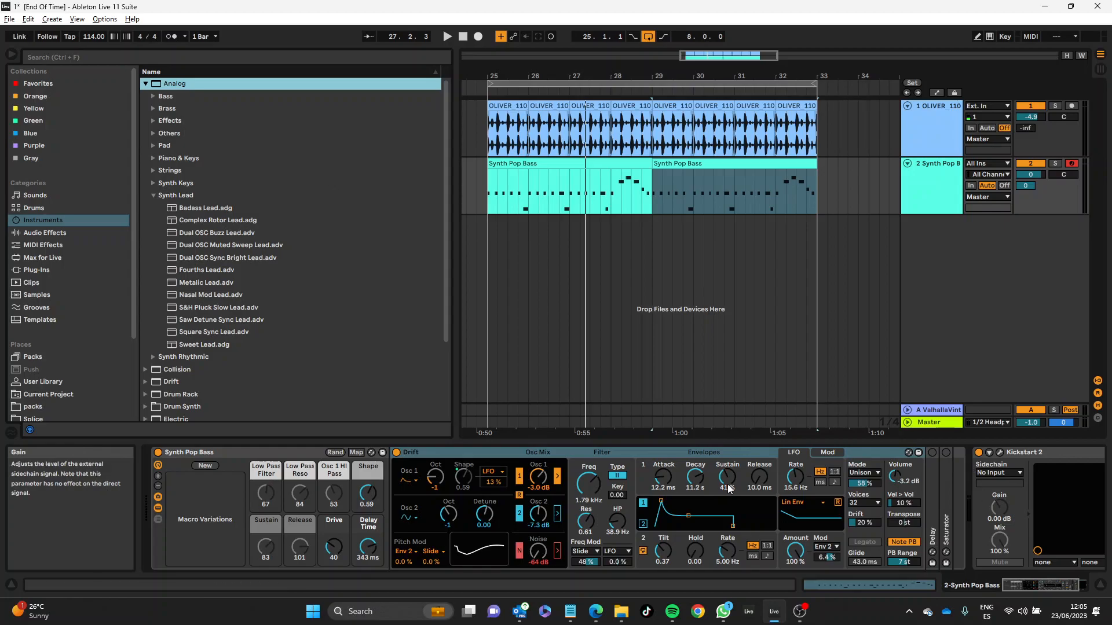
pyautogui.click(705, 457)
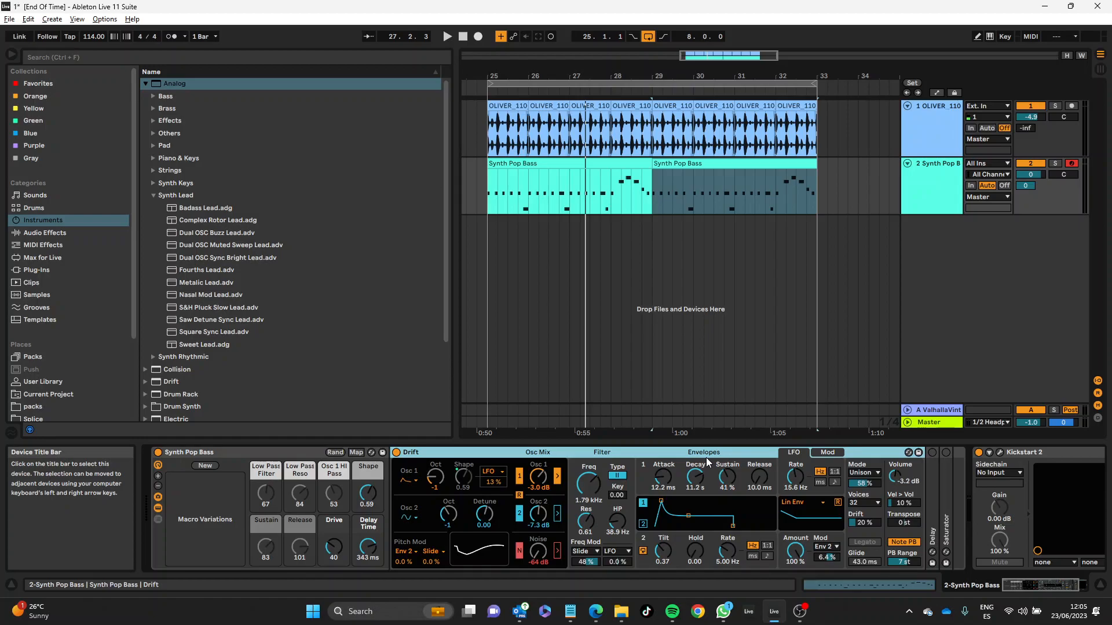